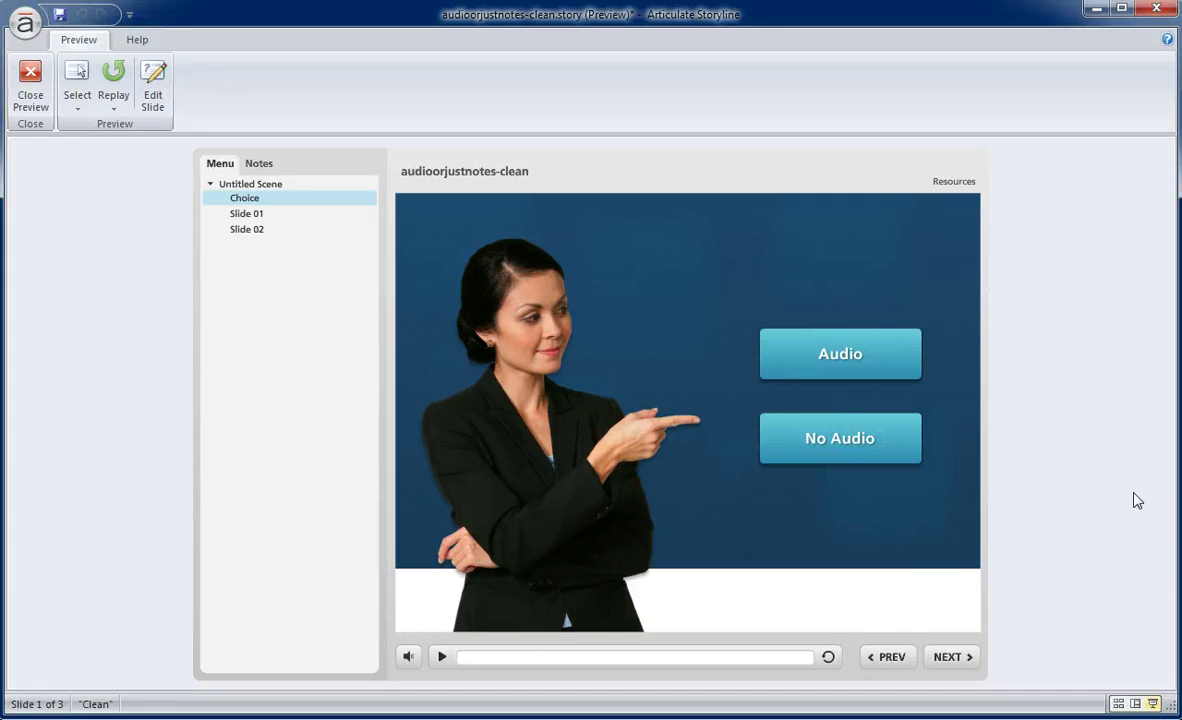
Close the preview, create a True/False variable Audio defaulting to True, then select the Audio button.
click(33, 104)
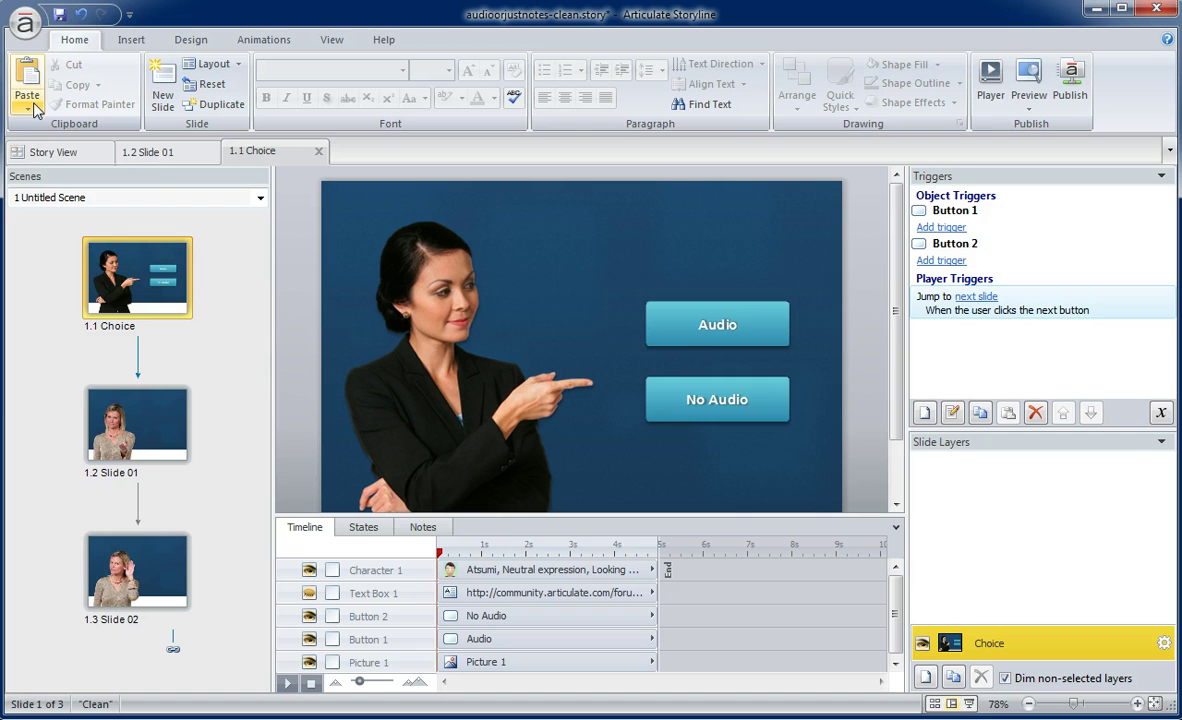
click(1160, 412)
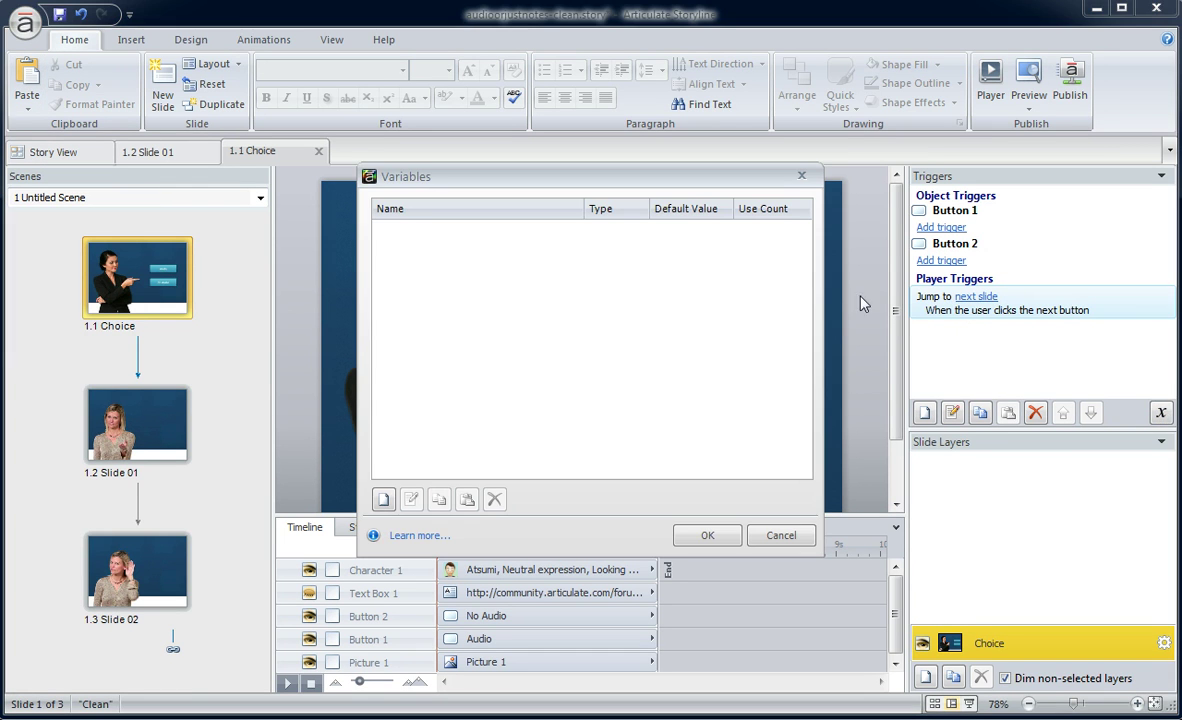
click(383, 499)
click(520, 352)
click(520, 352)
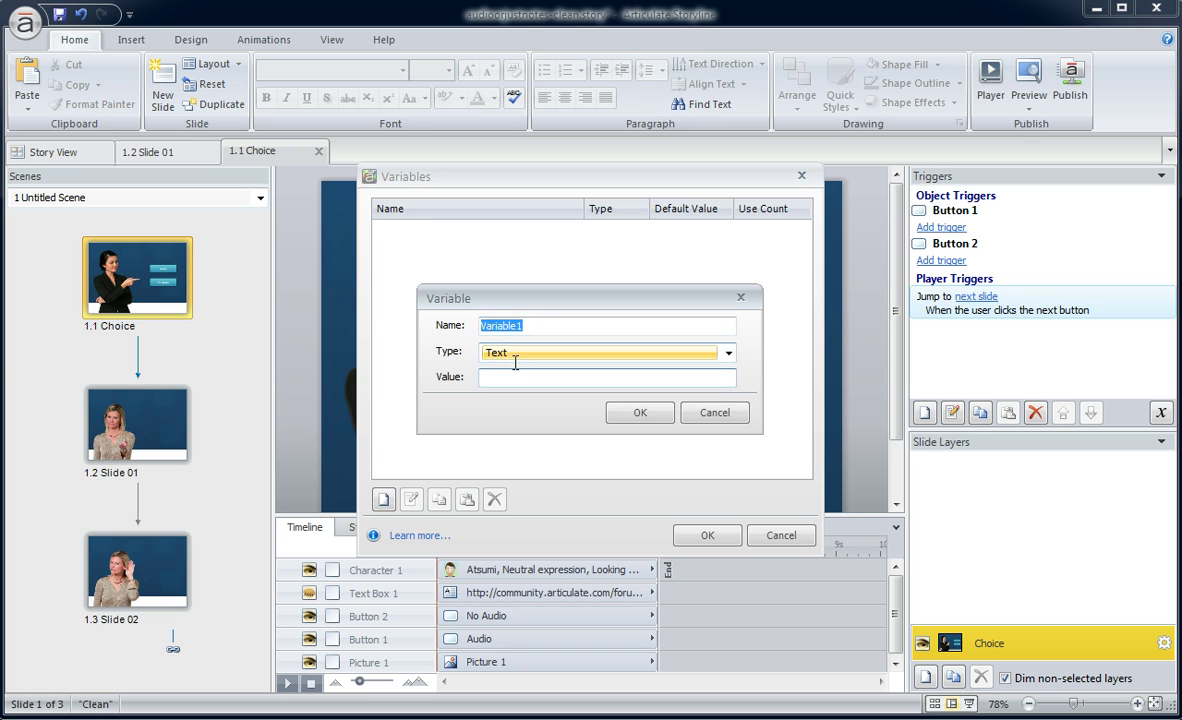
text(Audio)
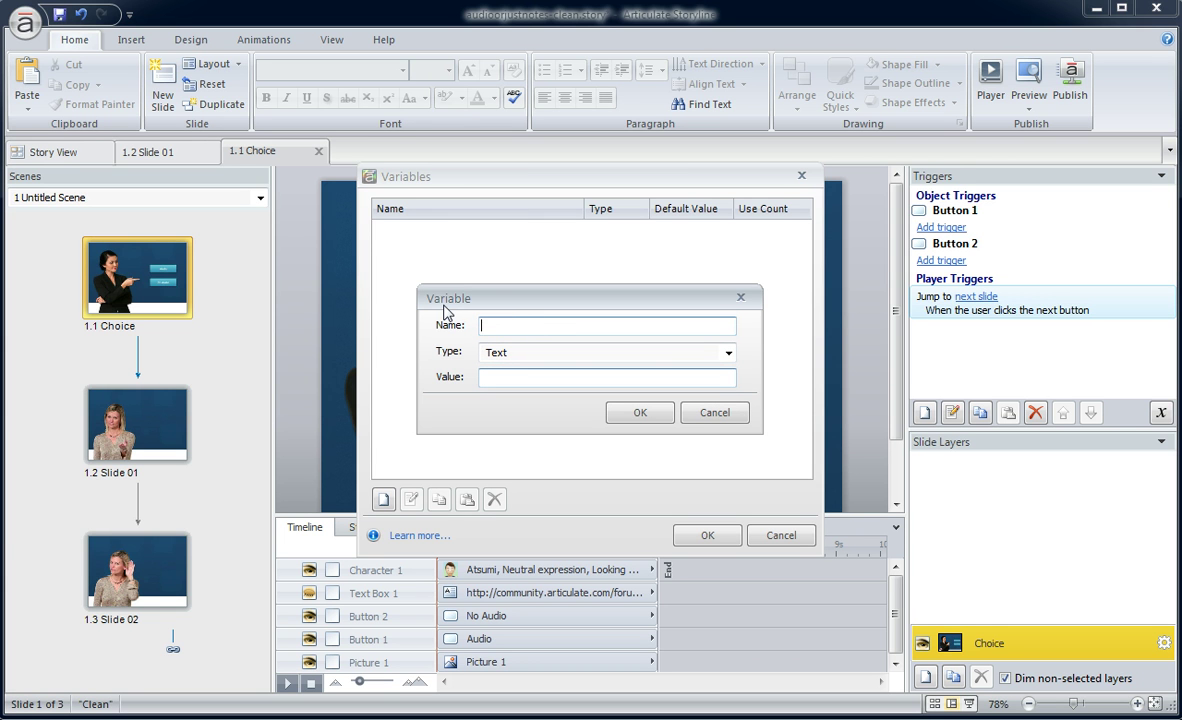
click(727, 353)
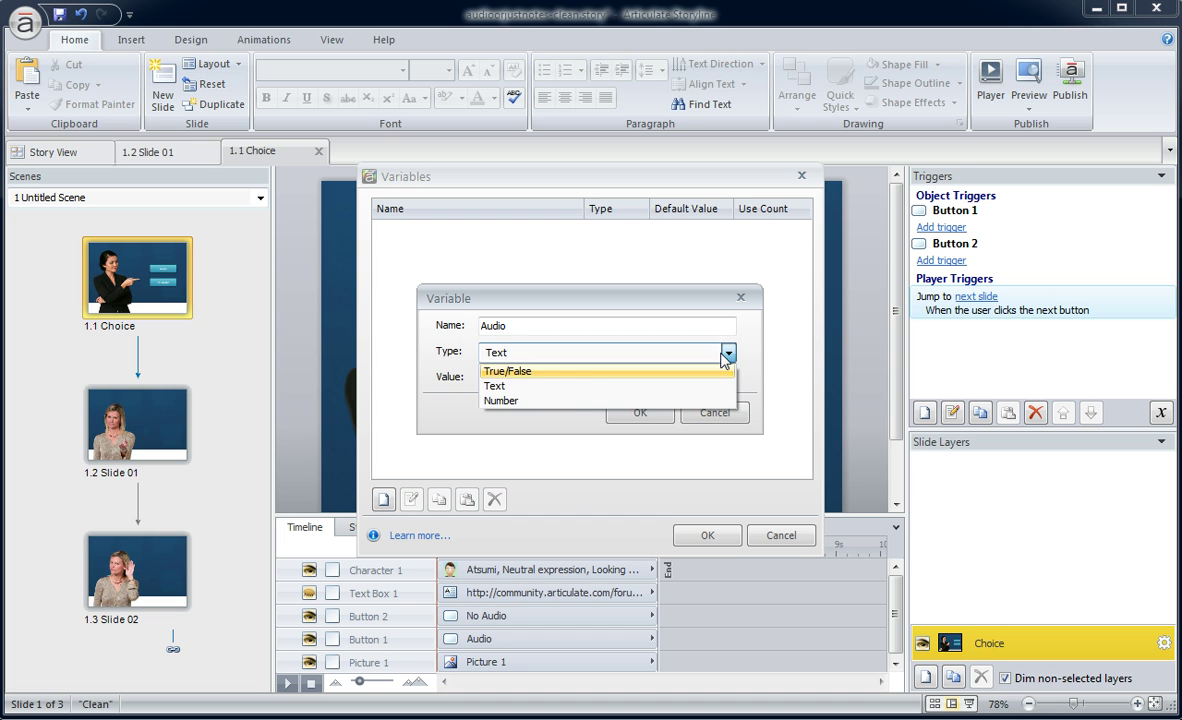
click(540, 370)
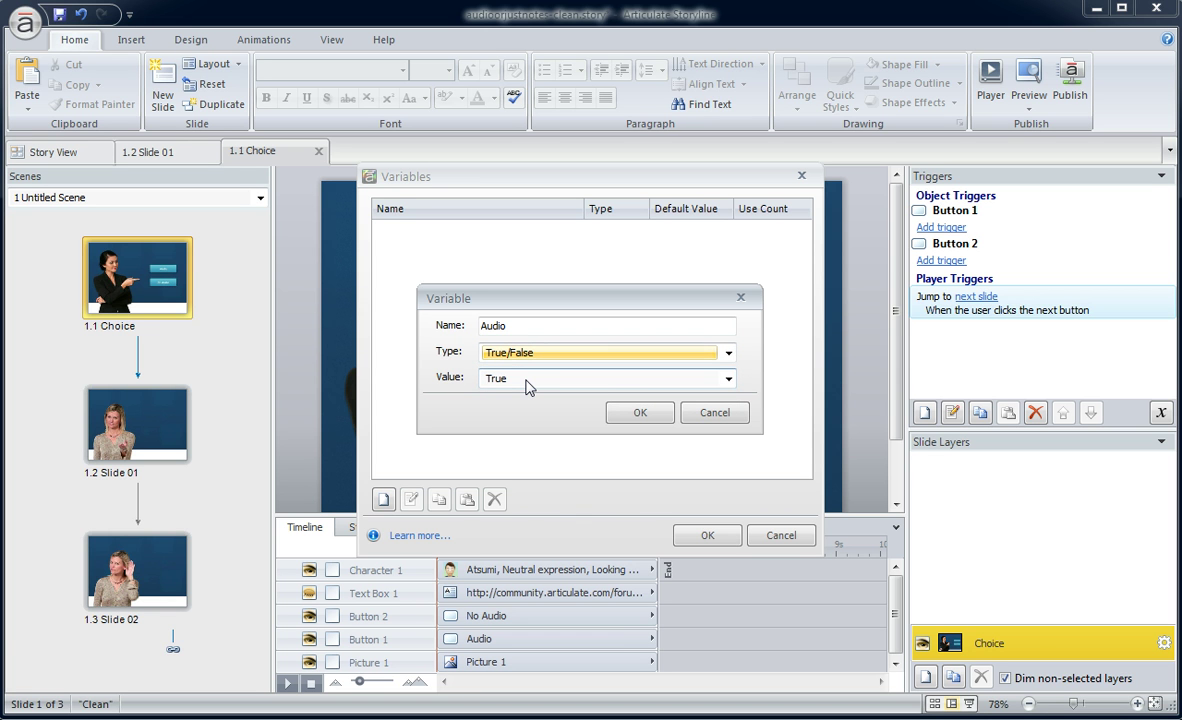
click(640, 412)
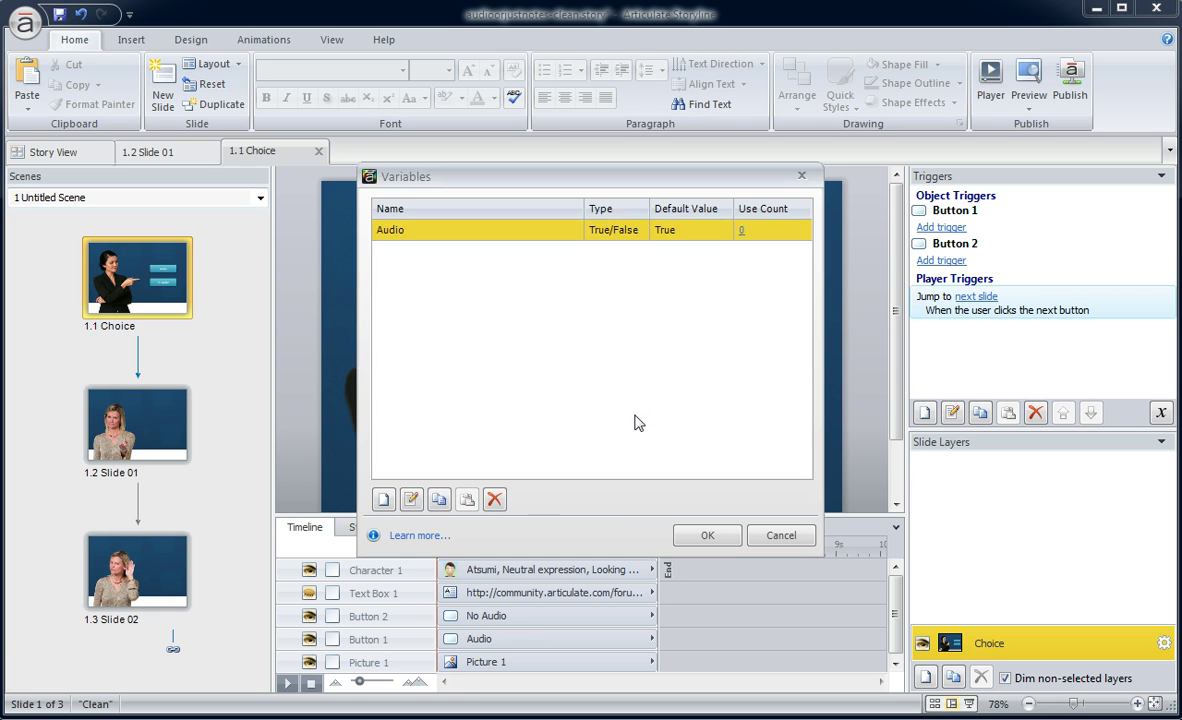
click(709, 537)
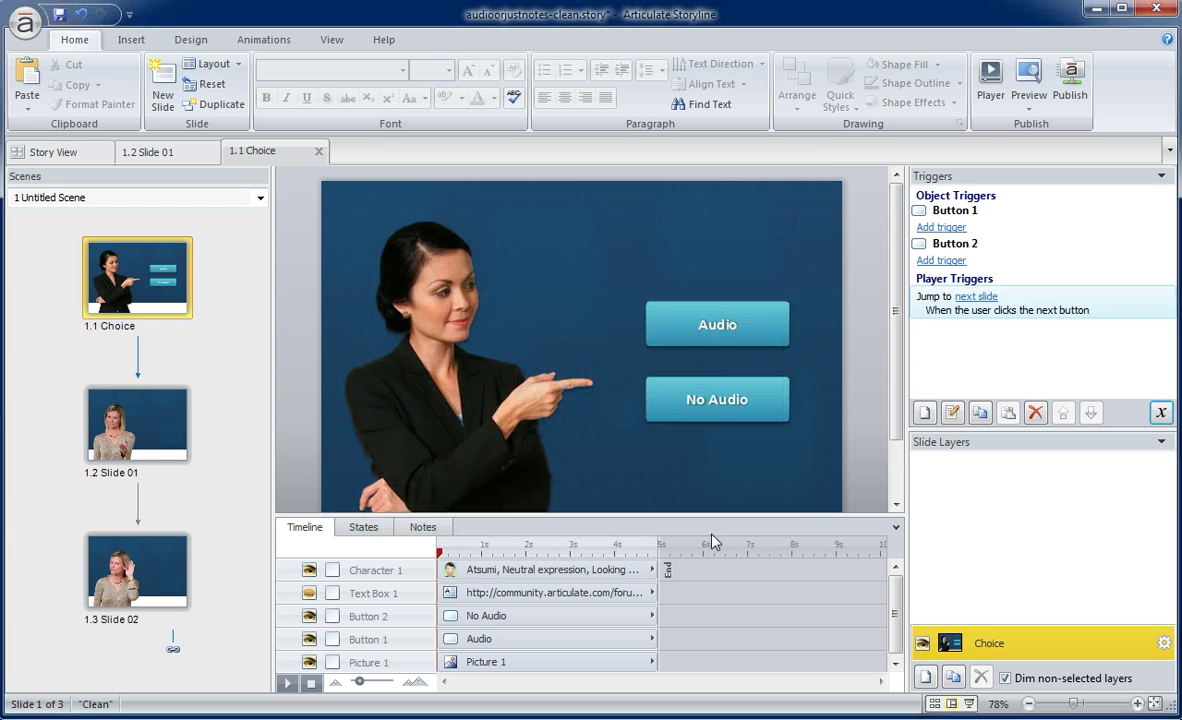
click(765, 310)
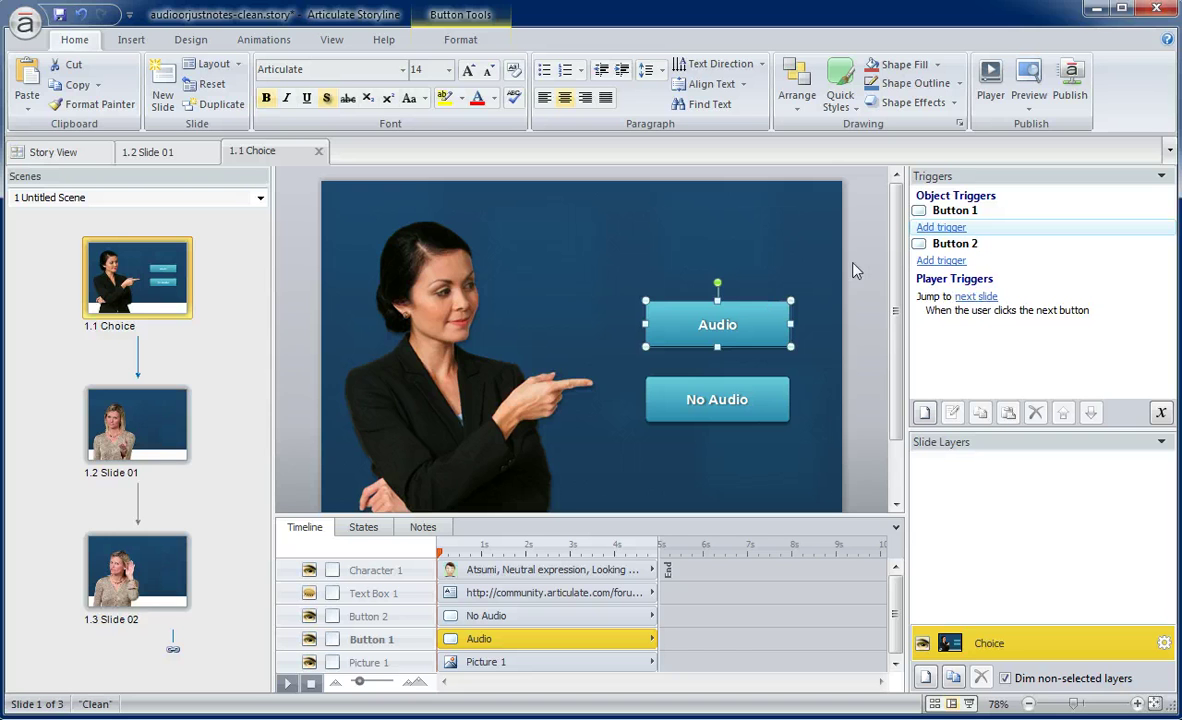
Give the Audio button a trigger that jumps to the next slide, then select No Audio.
click(941, 227)
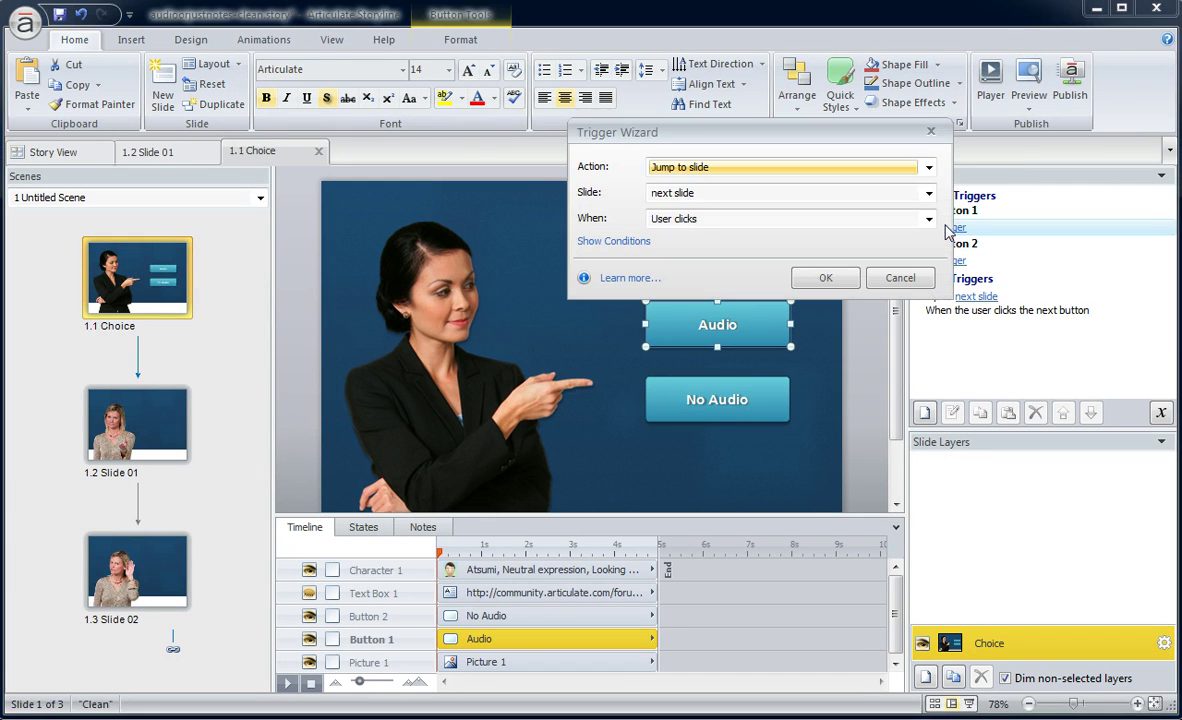
click(825, 277)
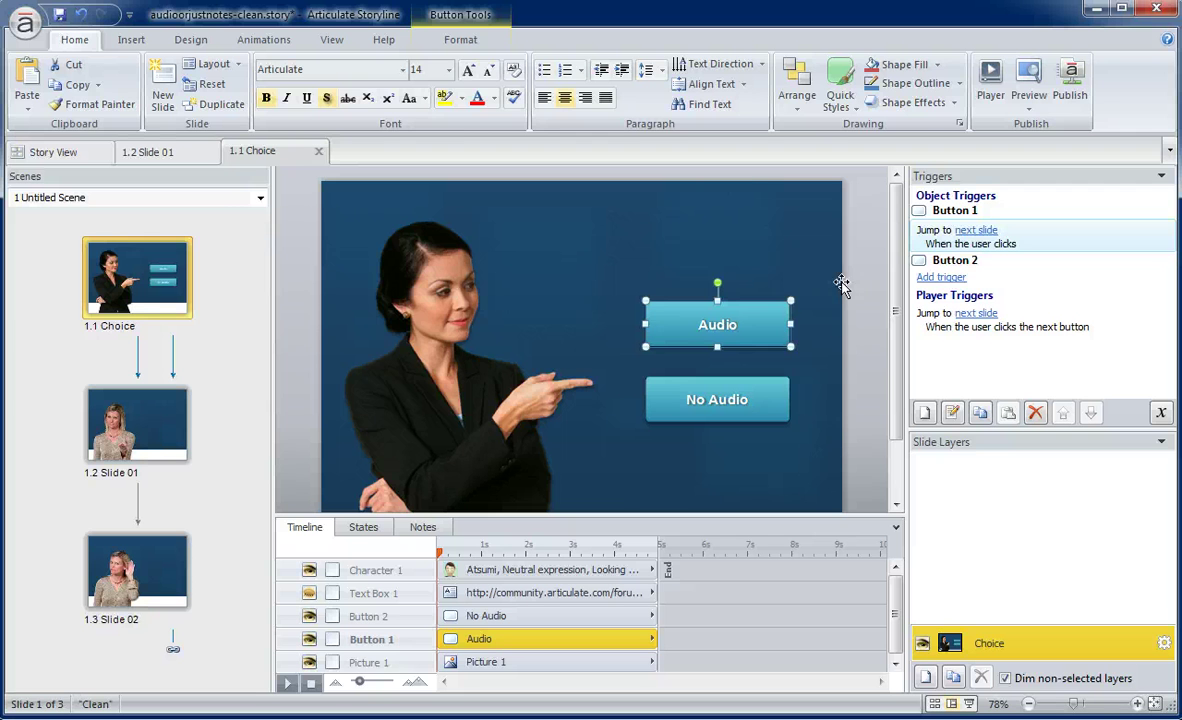
click(763, 390)
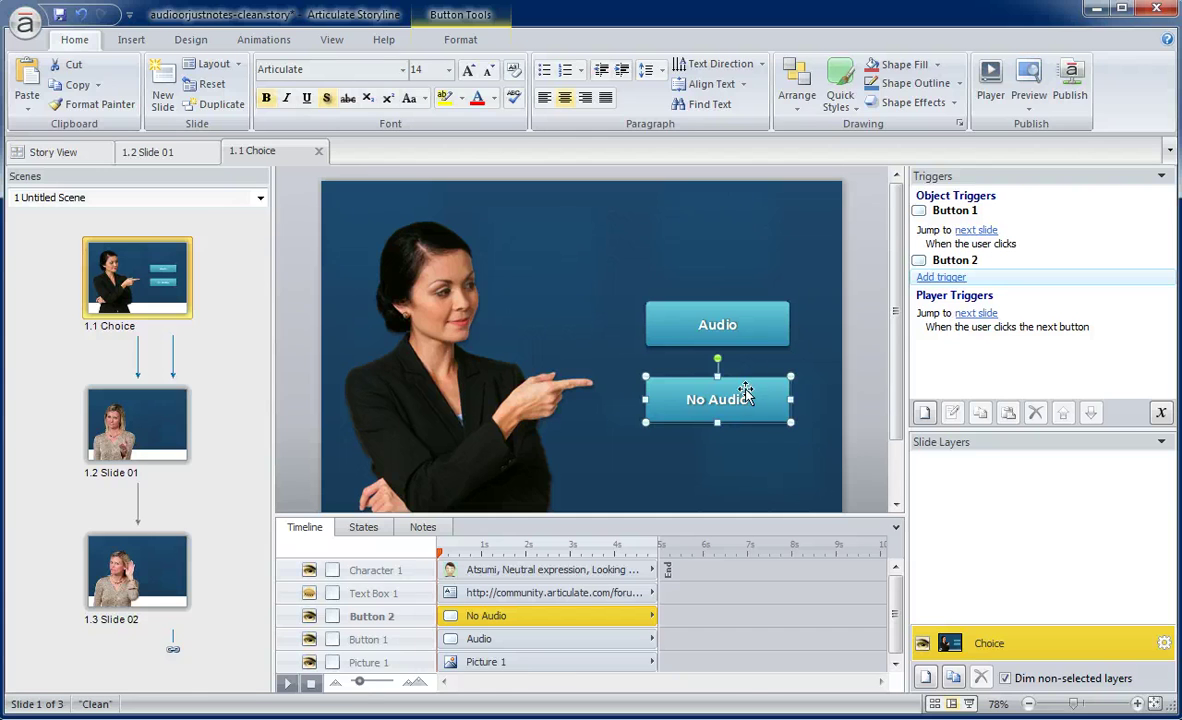
Add a No Audio trigger that adjusts the variable Audio to False.
click(941, 277)
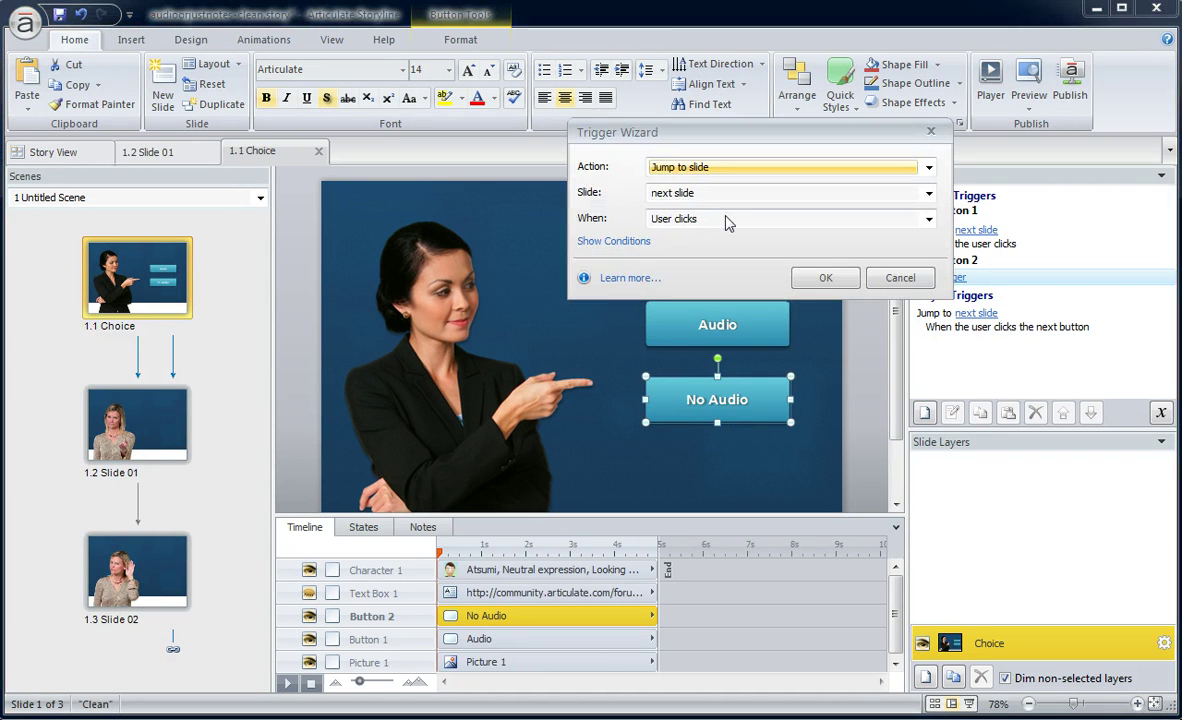
click(697, 168)
click(690, 588)
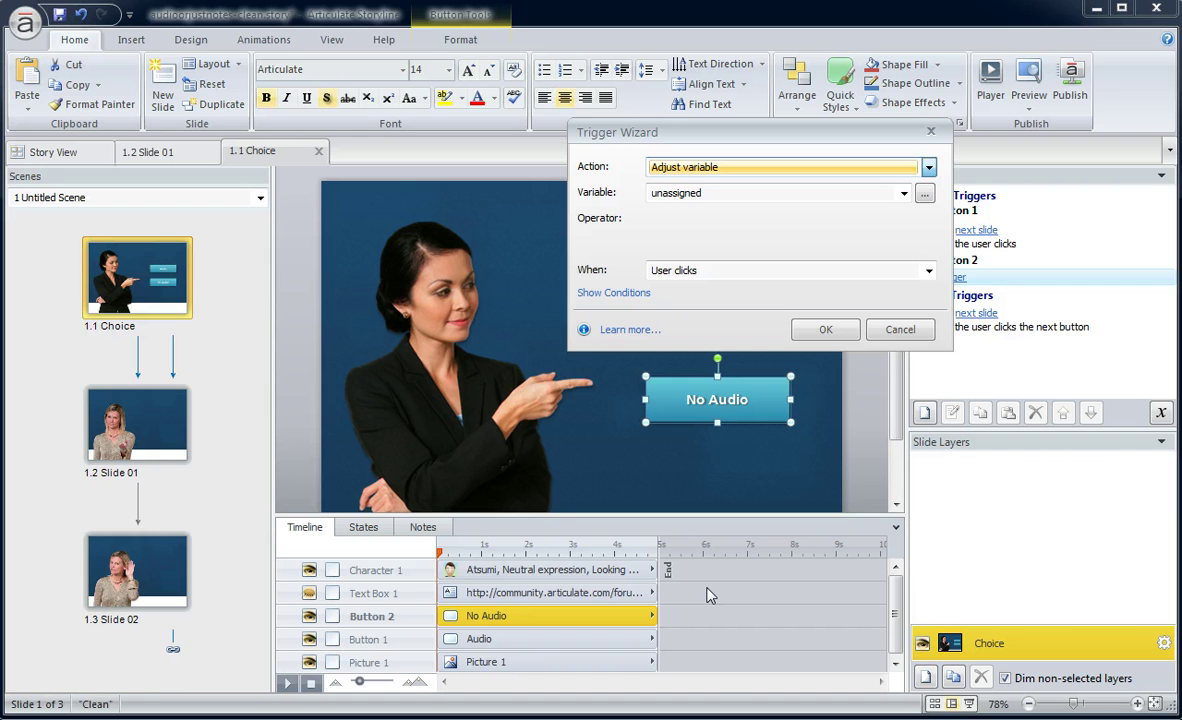
click(698, 193)
click(696, 238)
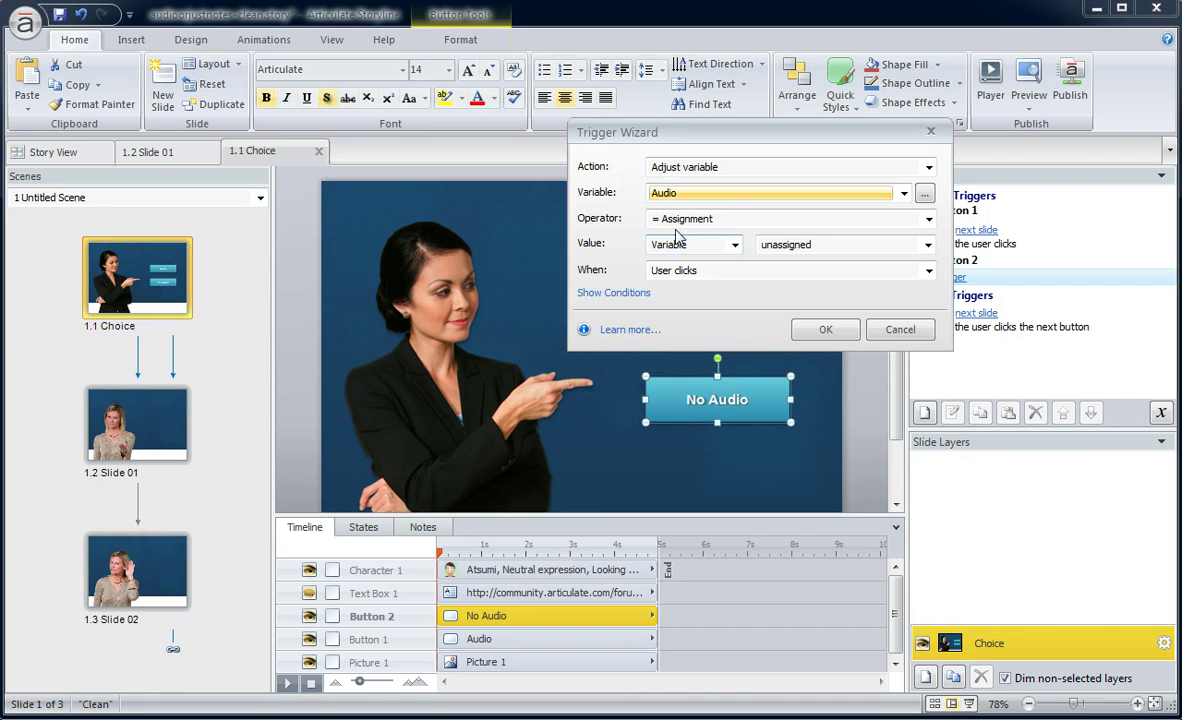
click(682, 245)
click(682, 265)
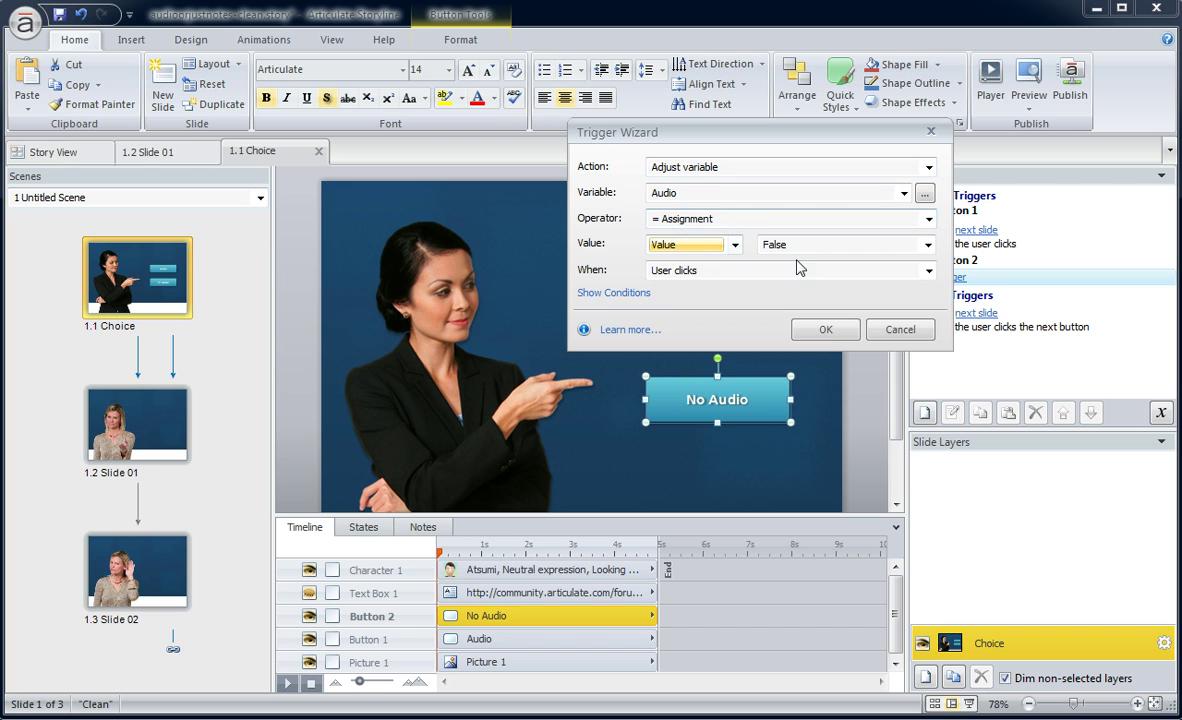
click(825, 331)
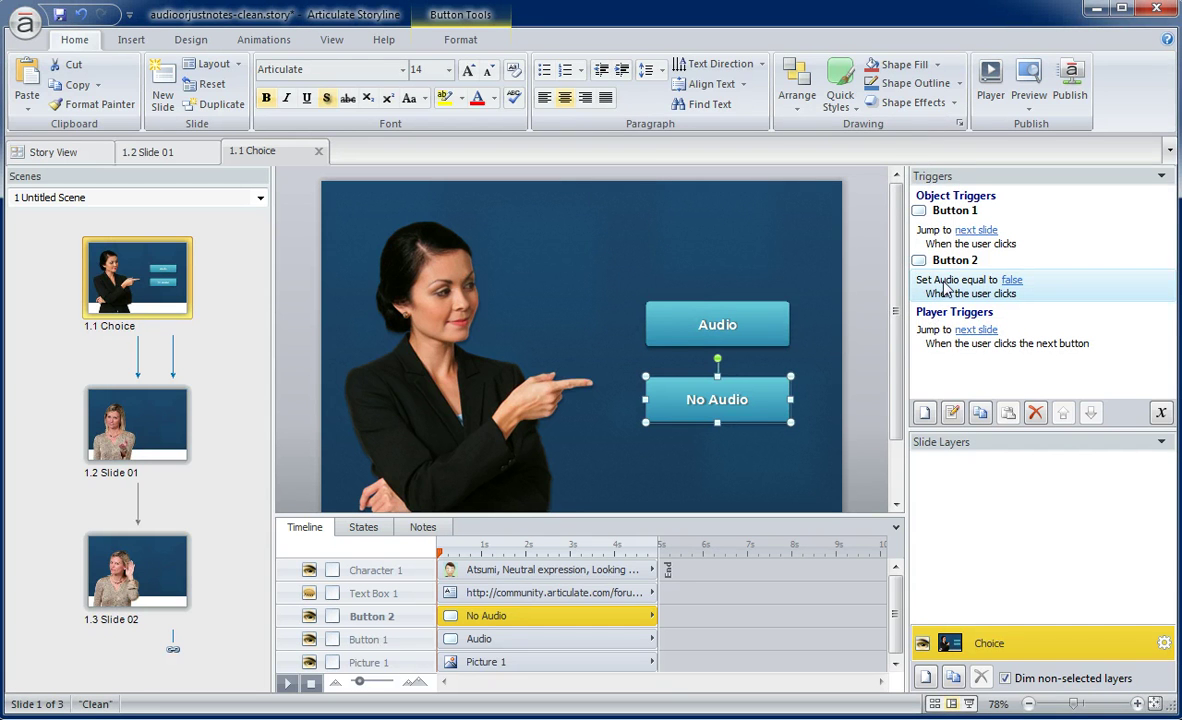
Add a second No Audio trigger jumping to the next slide, then review both buttons' triggers.
click(924, 412)
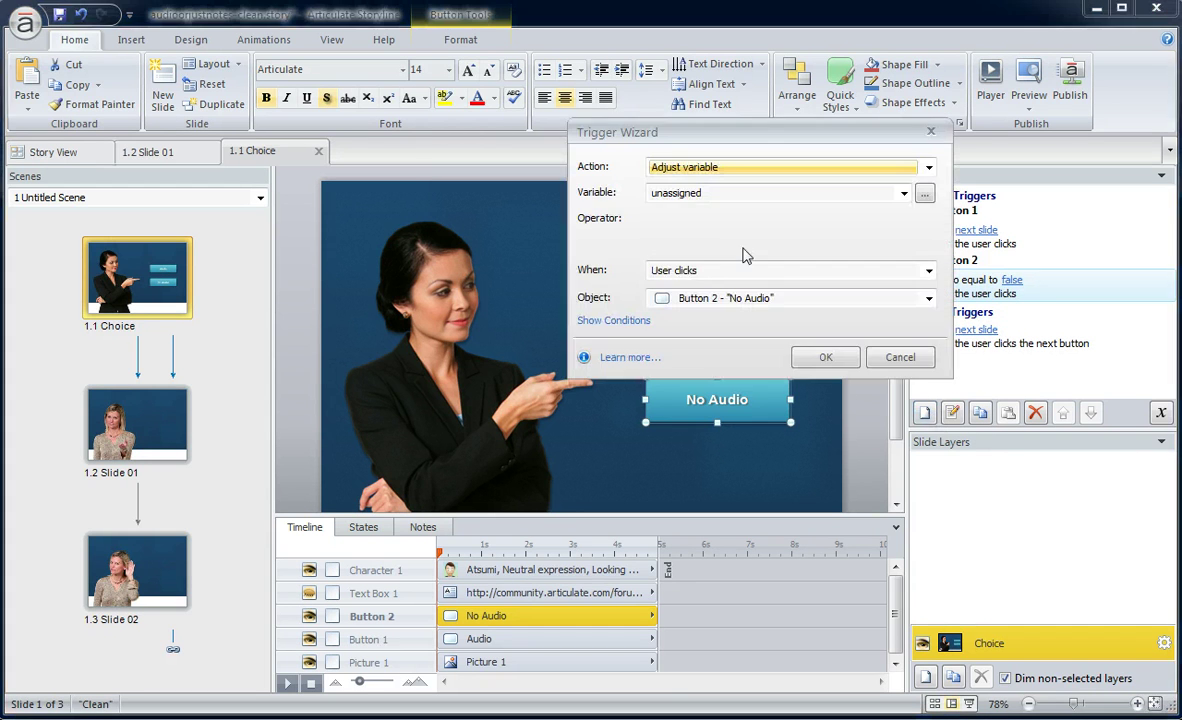
click(695, 168)
click(685, 278)
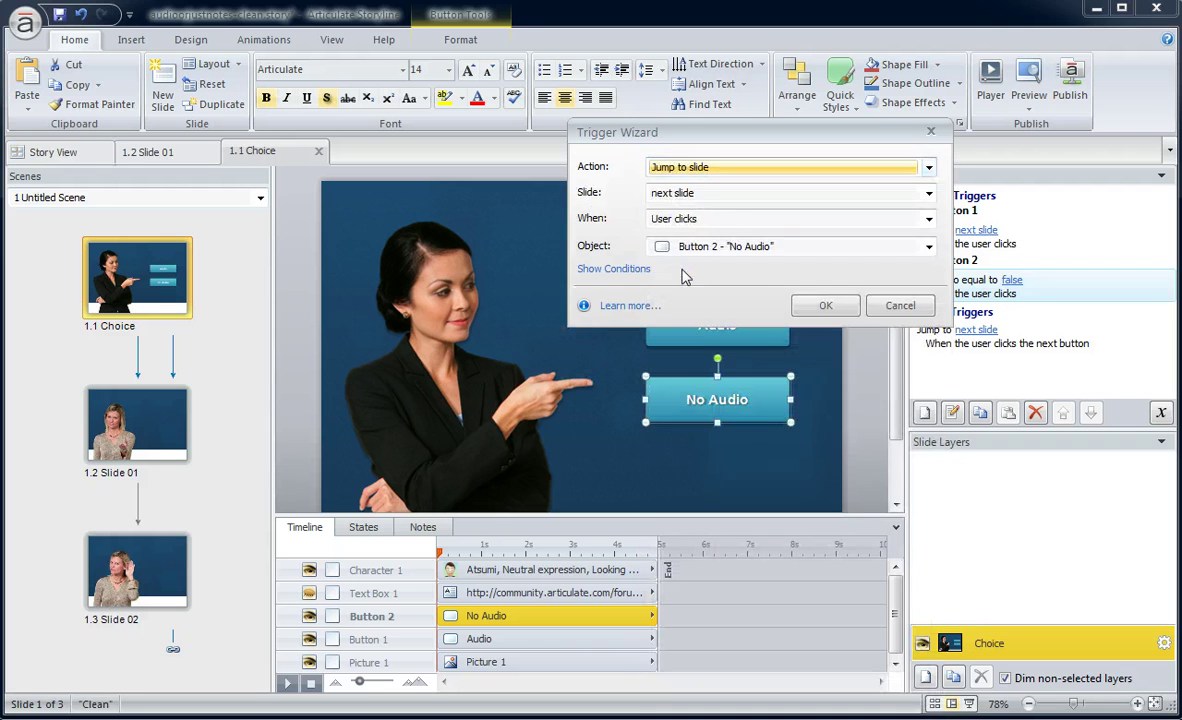
click(825, 306)
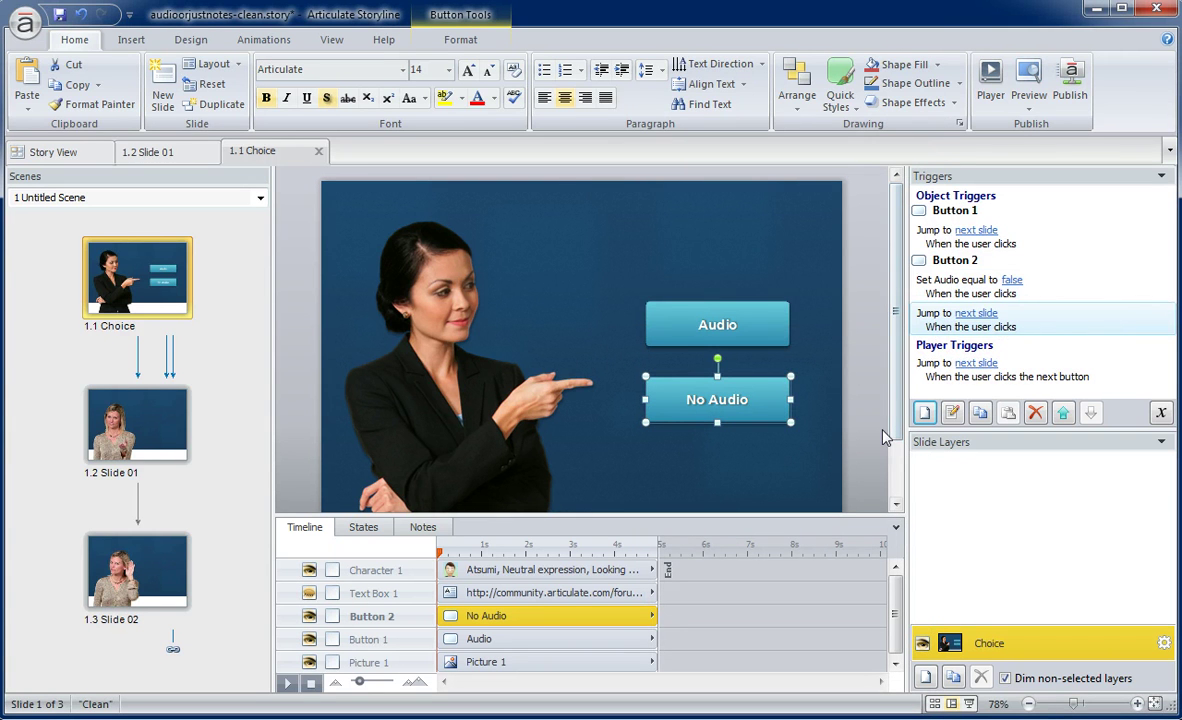
click(751, 307)
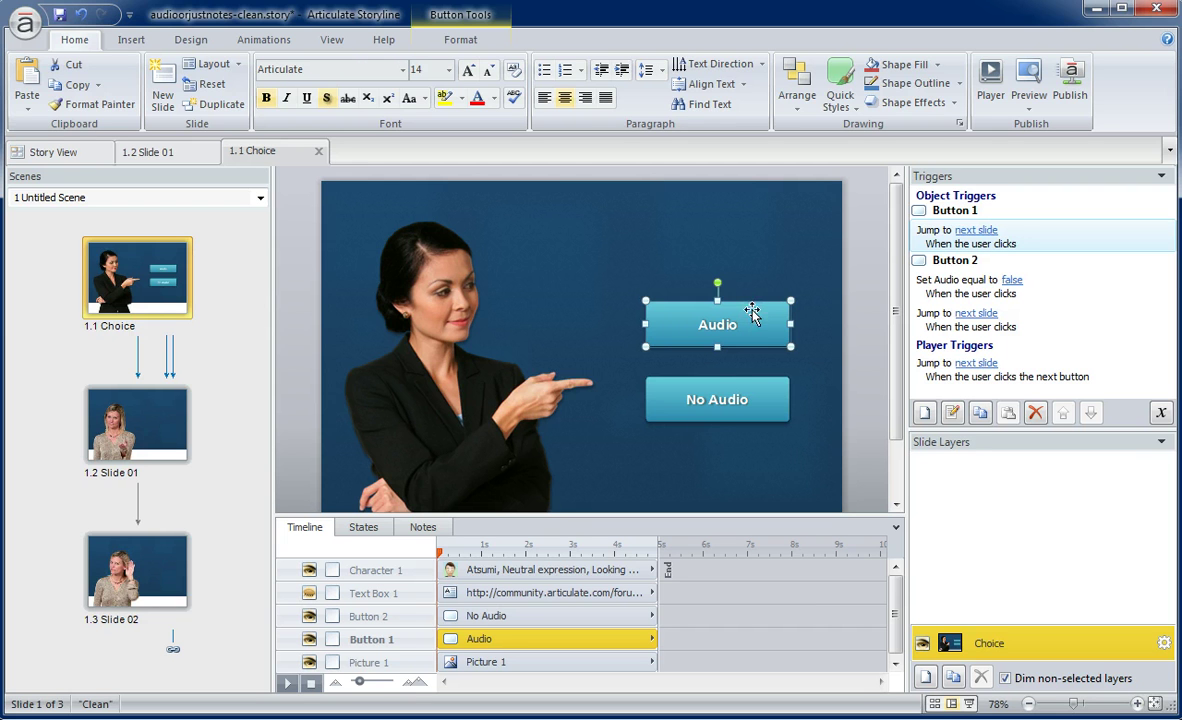
click(750, 388)
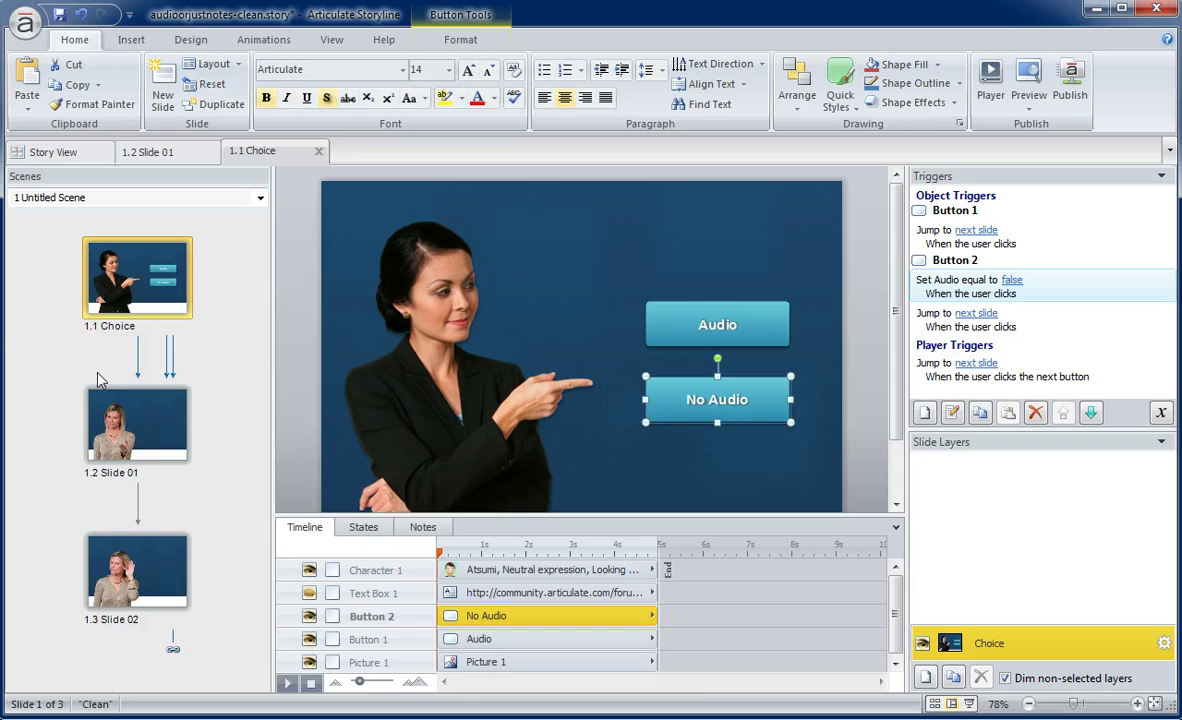
On Slide 01, add a Play media trigger for Sound 1 when the timeline starts.
double_click(162, 416)
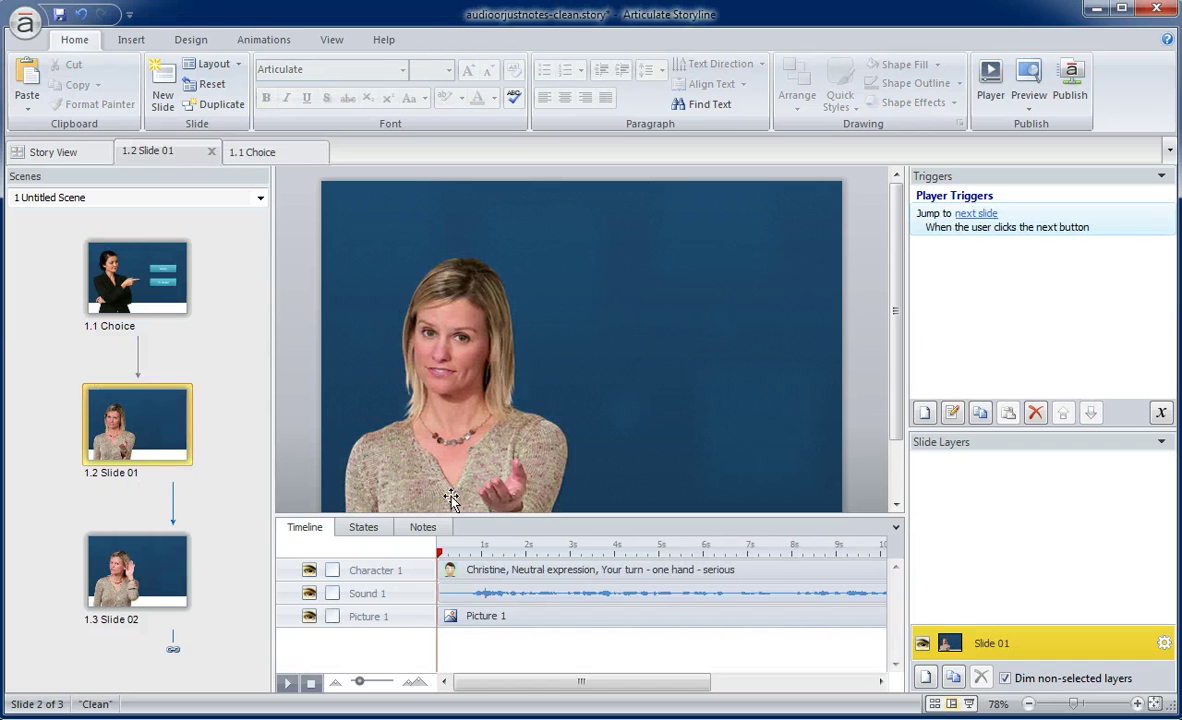
click(521, 591)
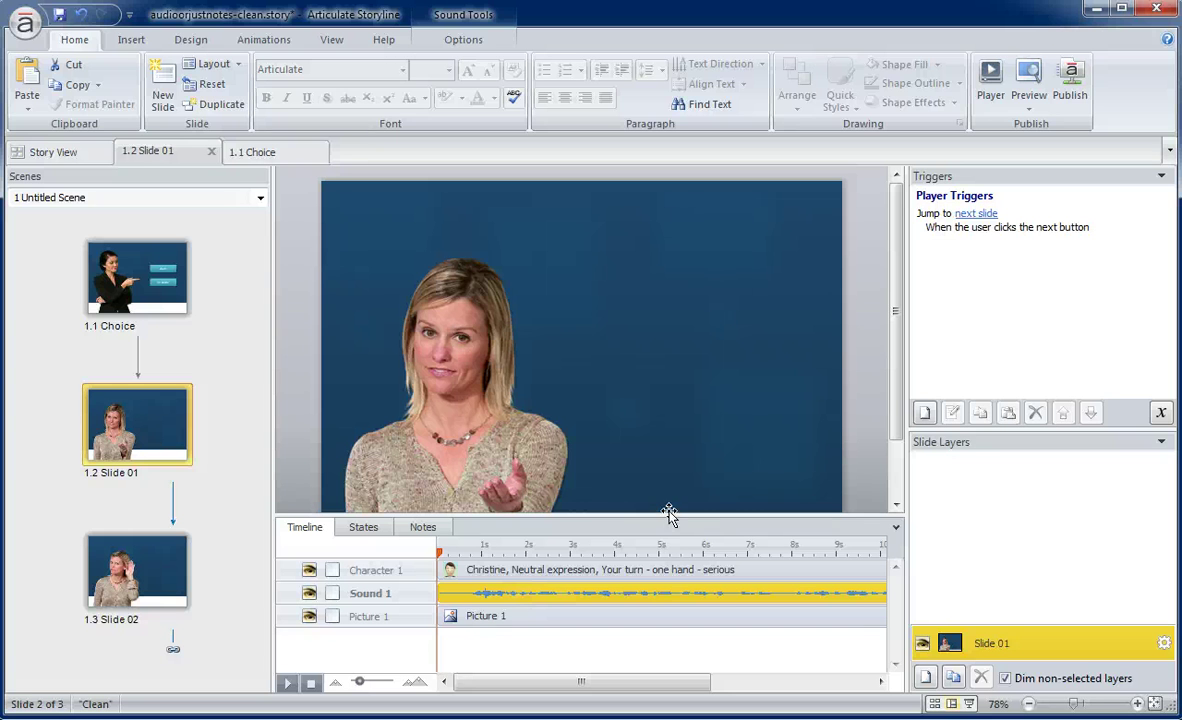
click(923, 413)
click(700, 168)
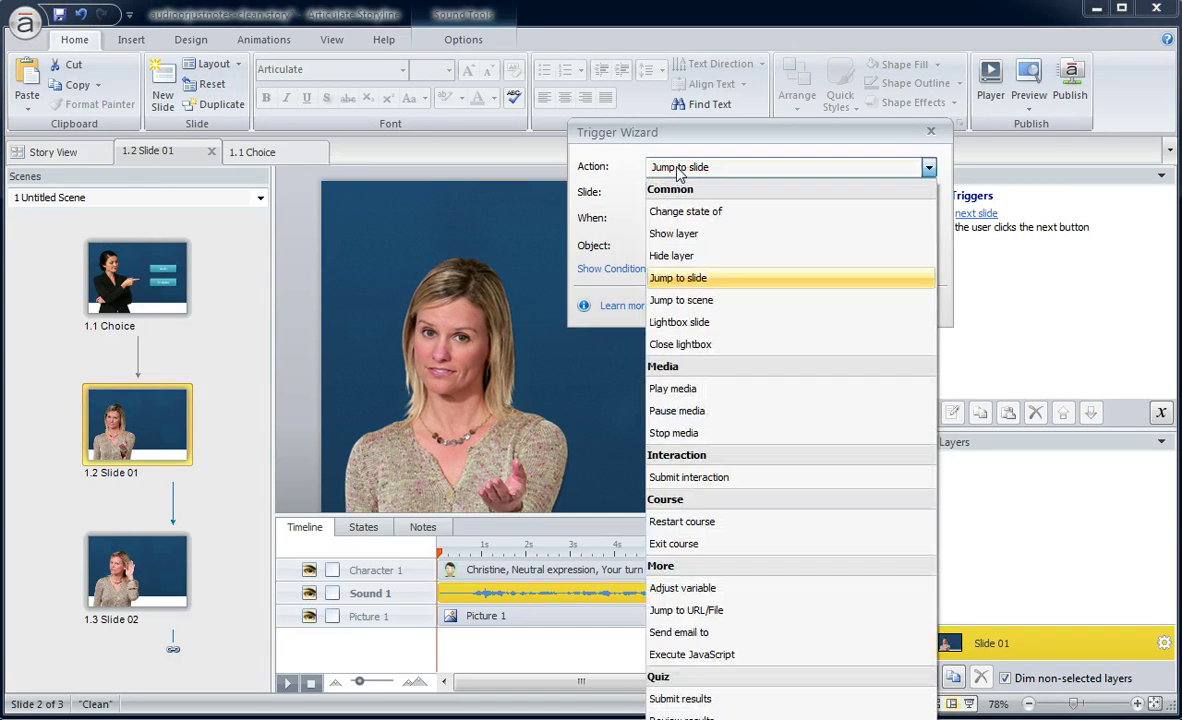
click(676, 391)
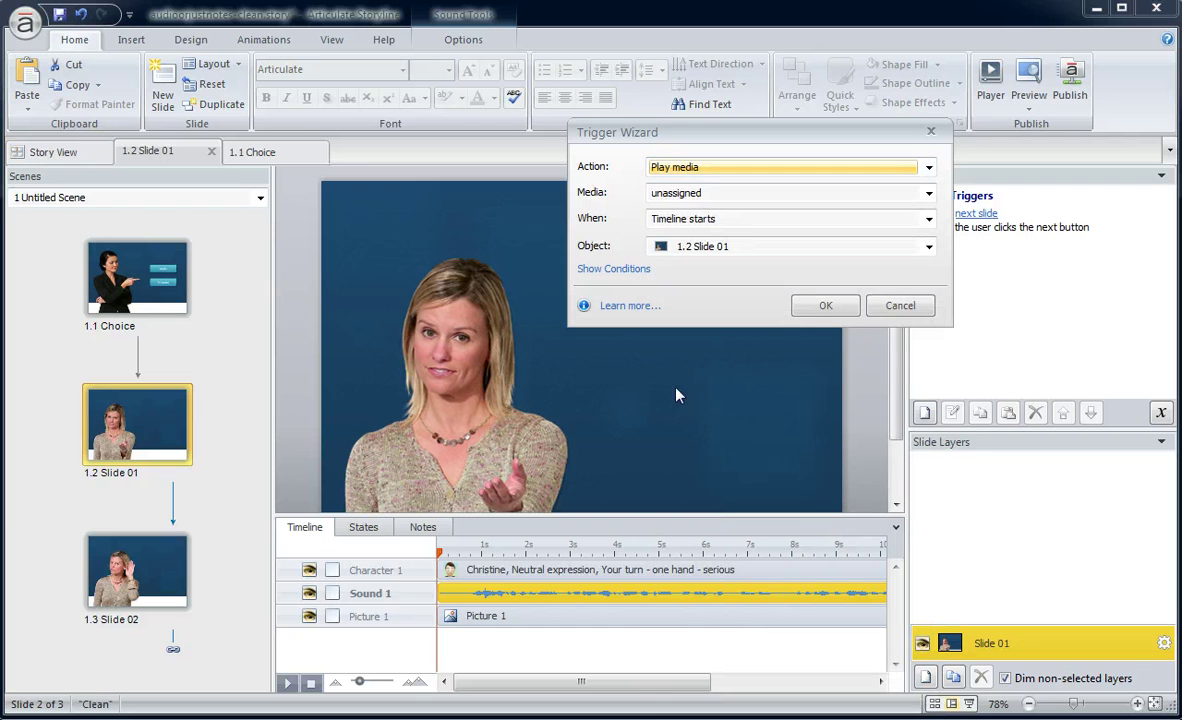
click(928, 192)
click(706, 371)
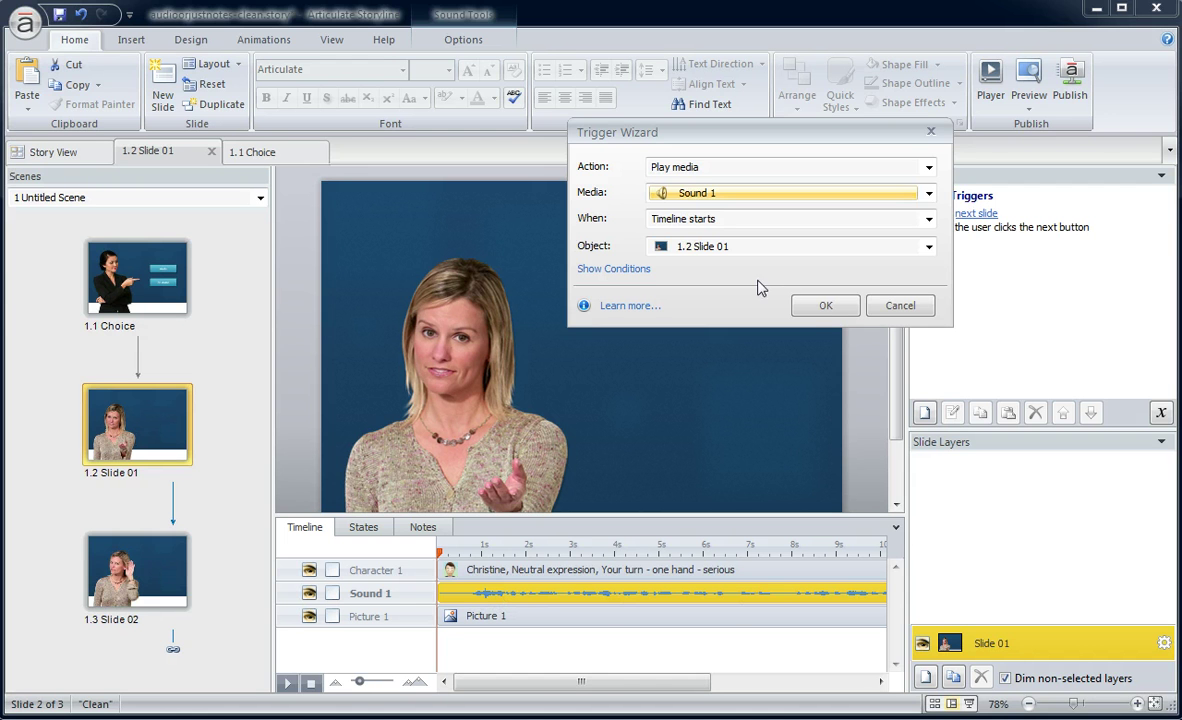
click(820, 310)
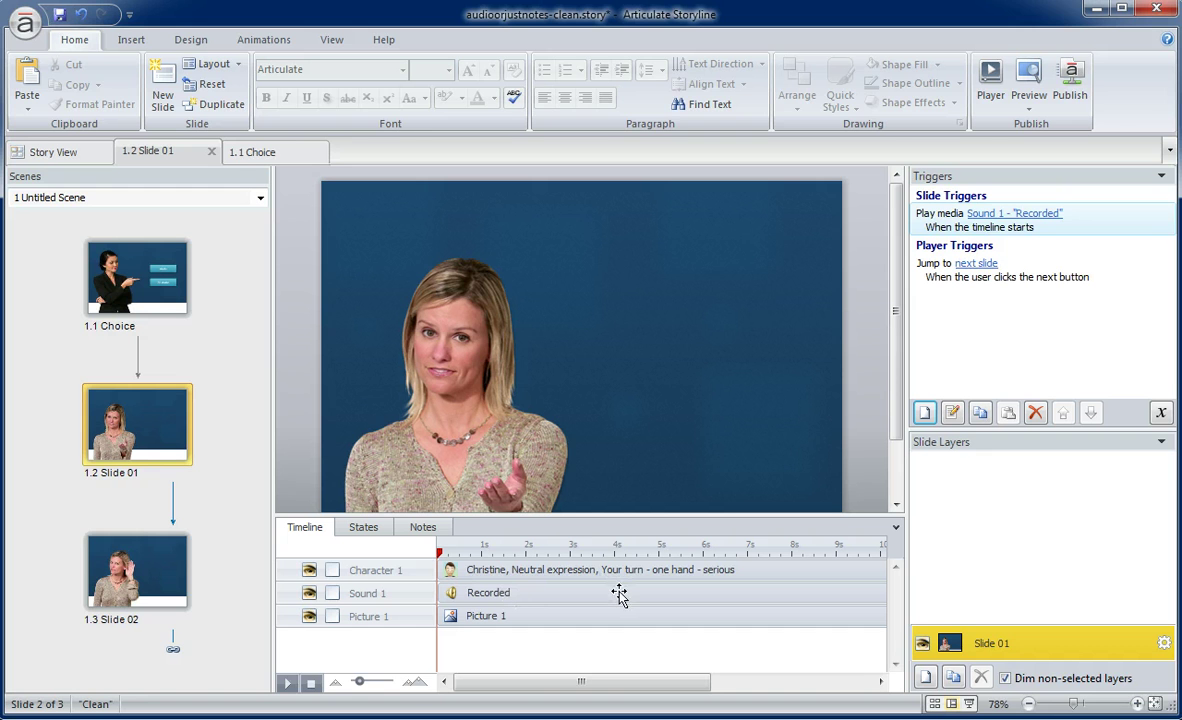
Open the Sound 1 play trigger and show its conditions.
double_click(935, 222)
drag(735, 143, 694, 164)
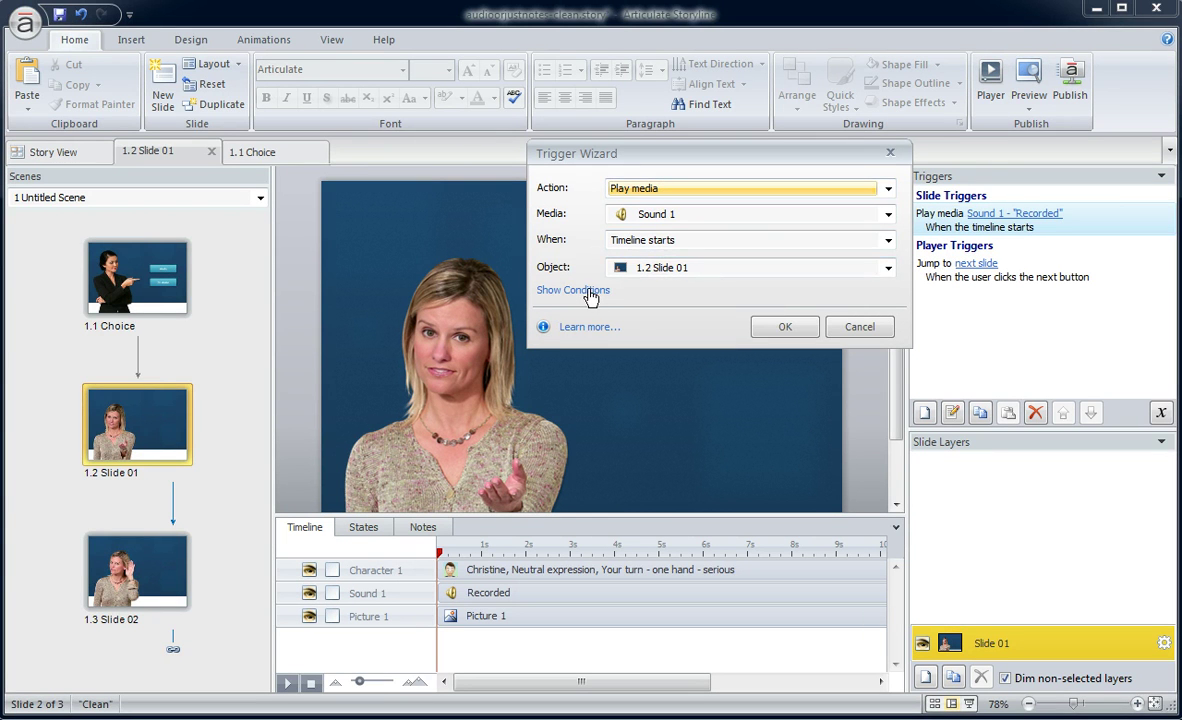
click(600, 292)
Add the condition Audio == Equal to True, save the trigger, and open the Choice slide.
click(834, 412)
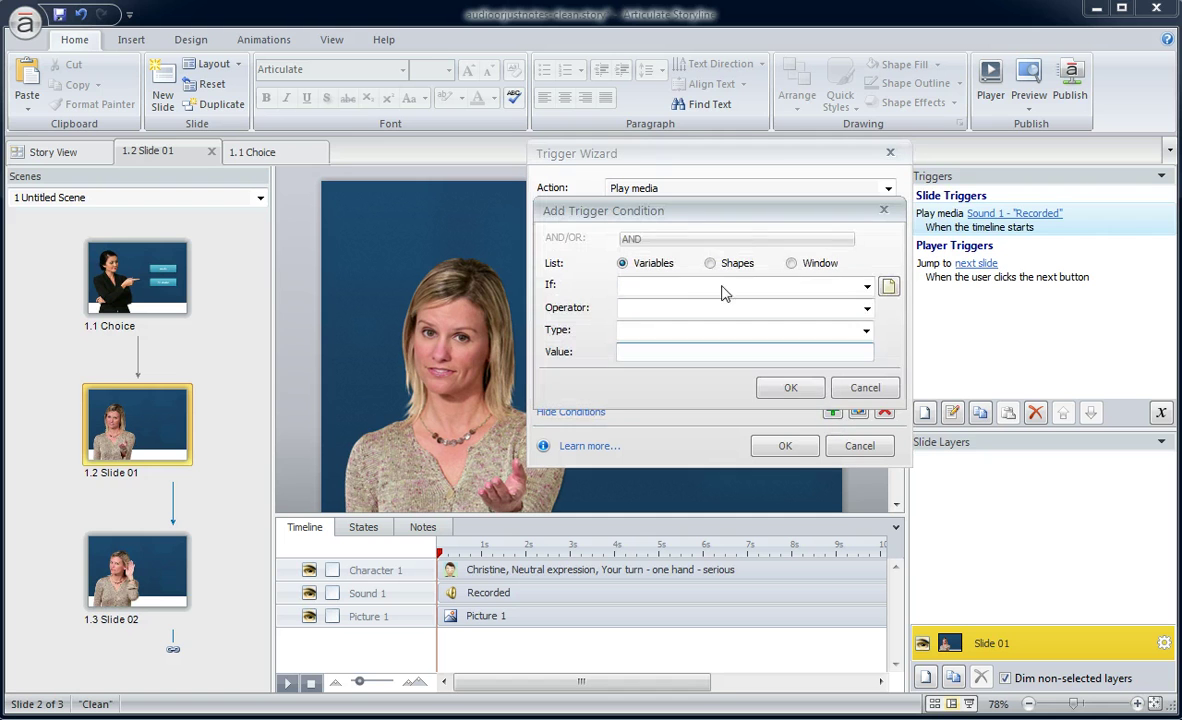
click(665, 287)
click(650, 317)
click(648, 318)
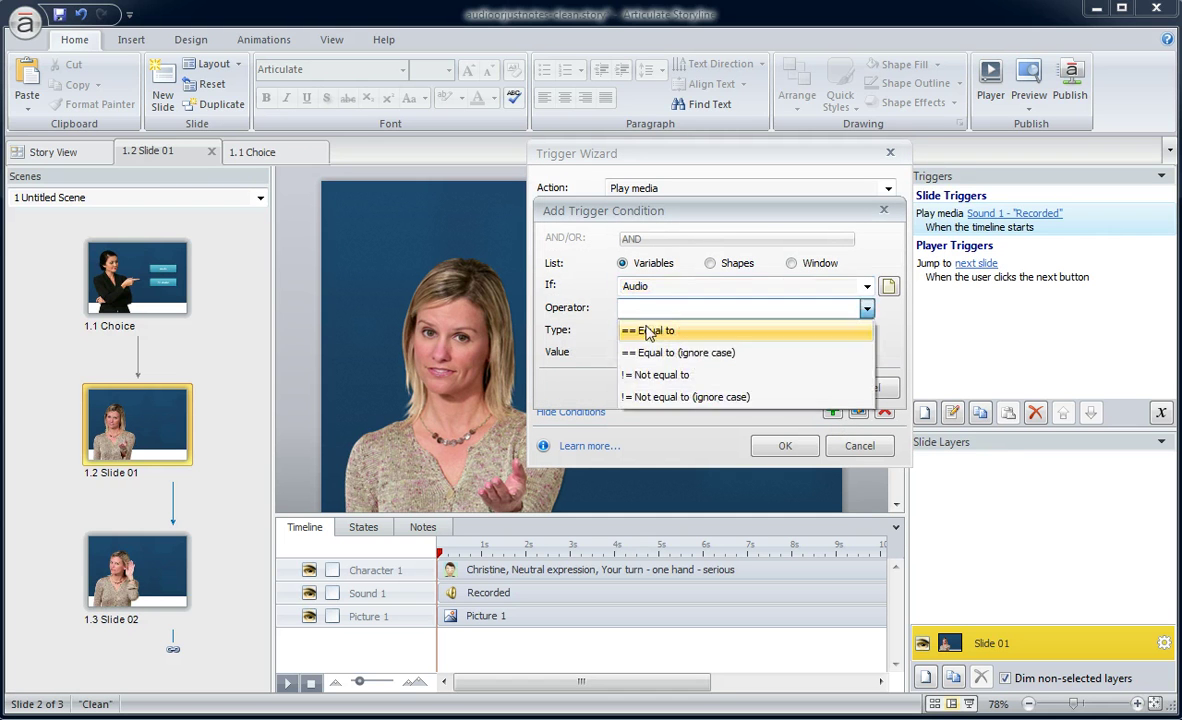
click(642, 330)
click(646, 352)
click(645, 375)
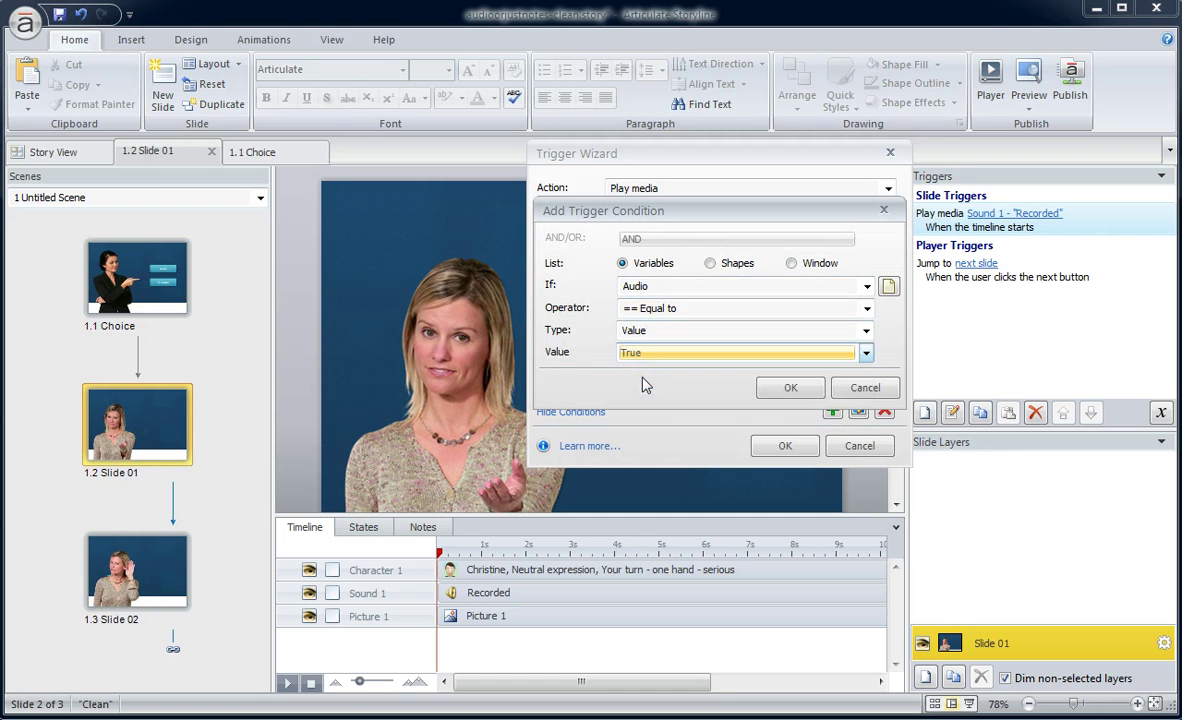
click(790, 387)
click(785, 446)
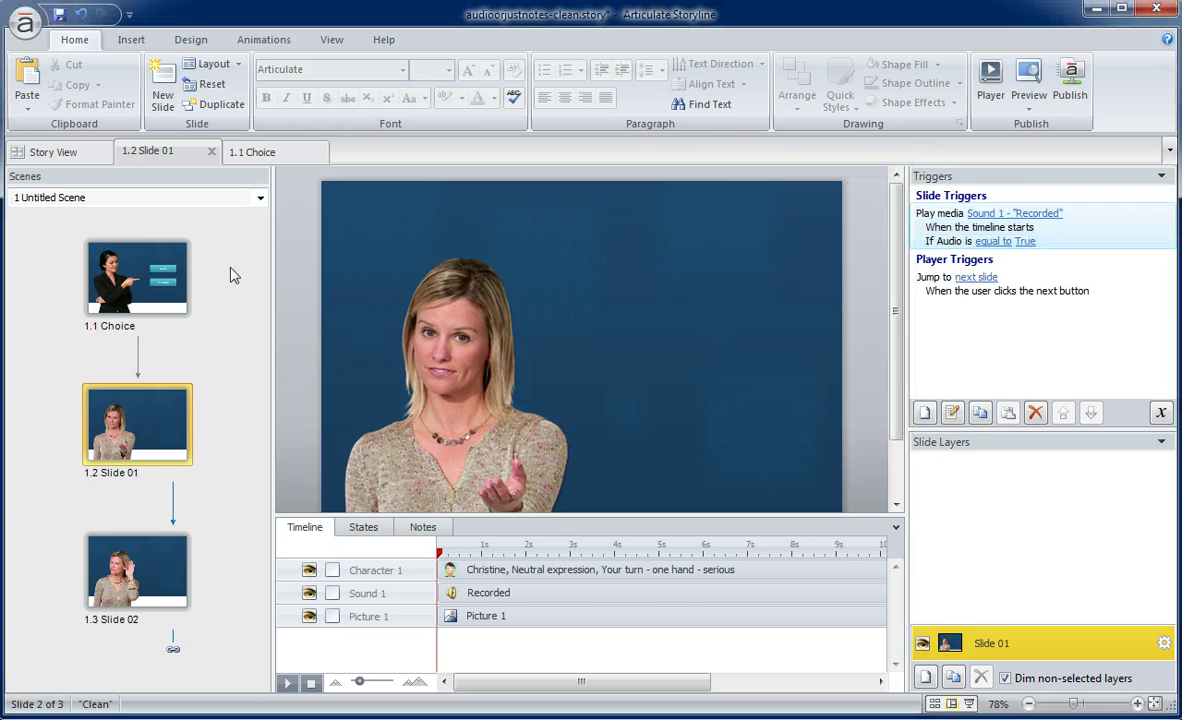
click(148, 262)
Check the Audio and No Audio button triggers on the Choice slide, then return to Slide 01.
click(679, 312)
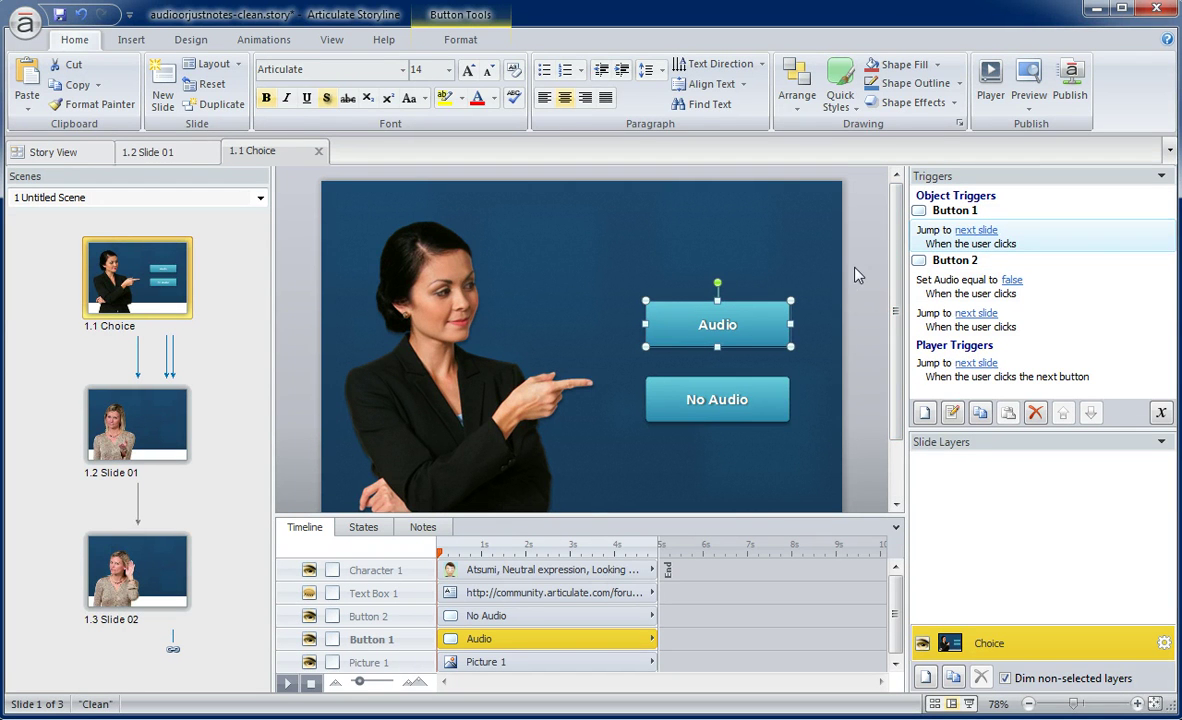
click(152, 433)
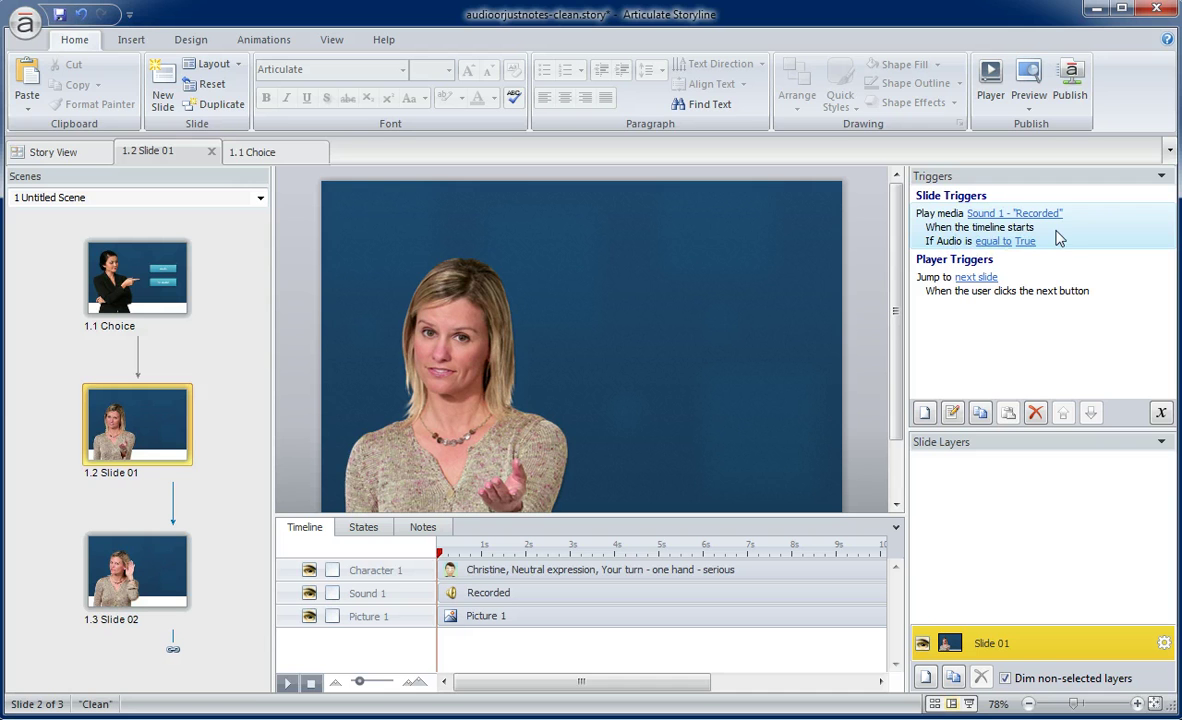
click(113, 250)
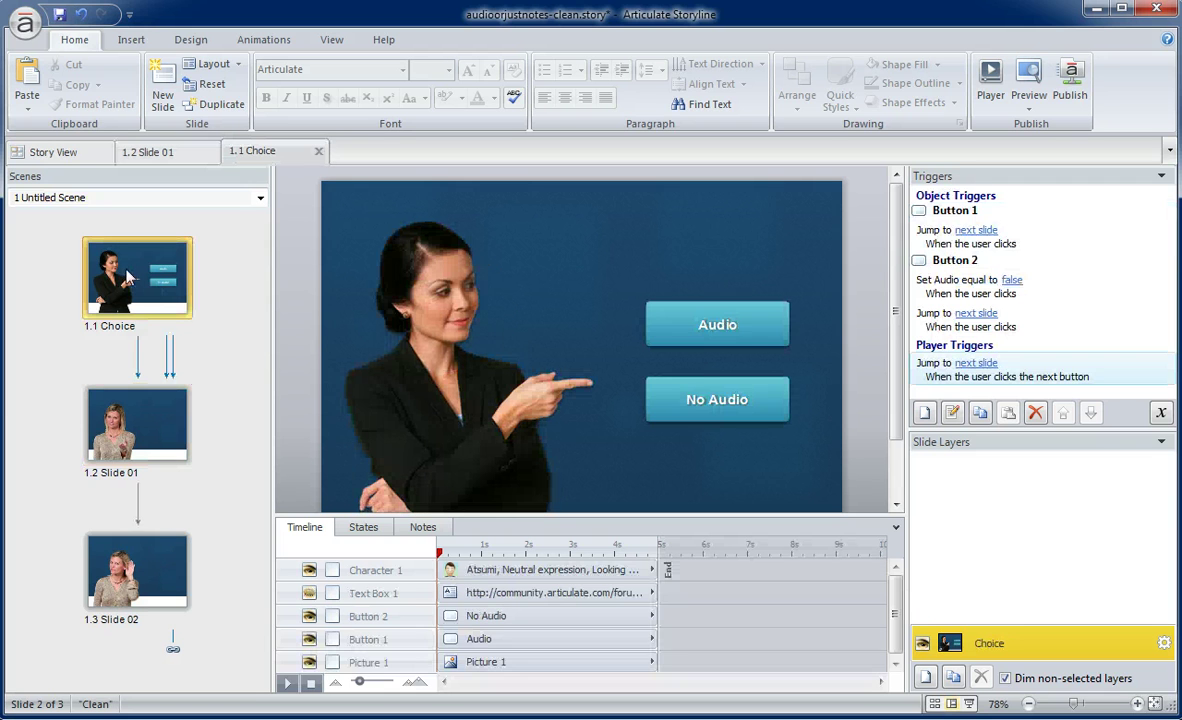
click(705, 390)
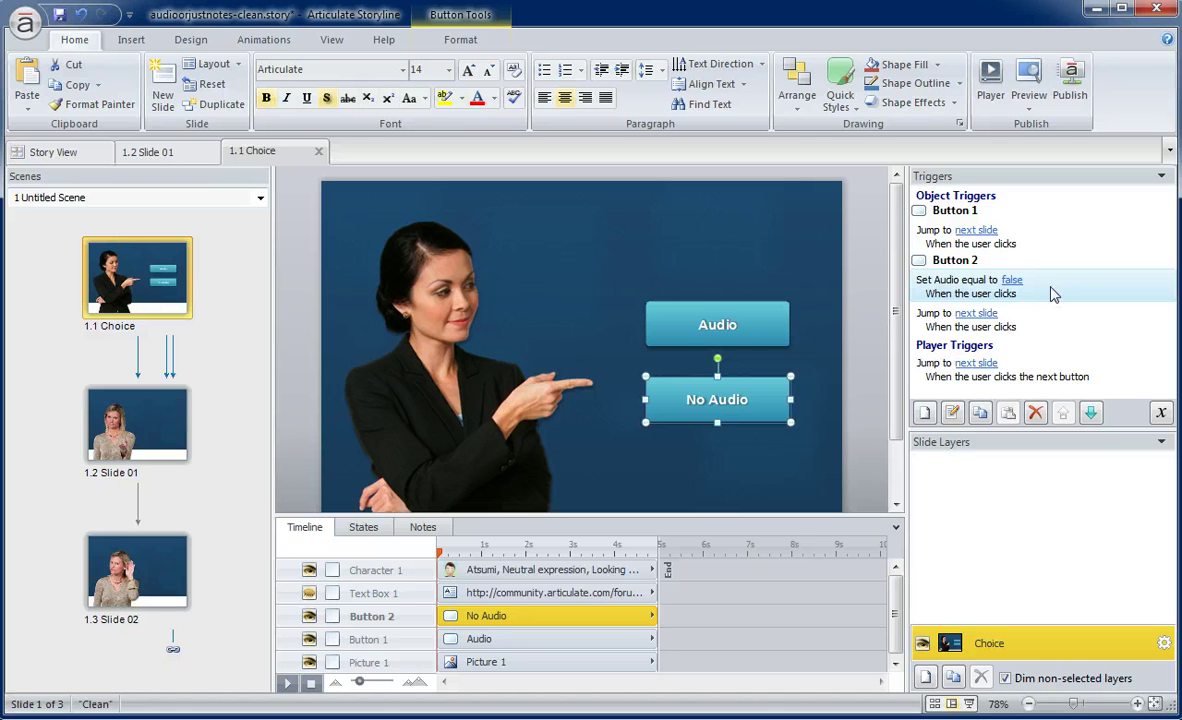
click(137, 420)
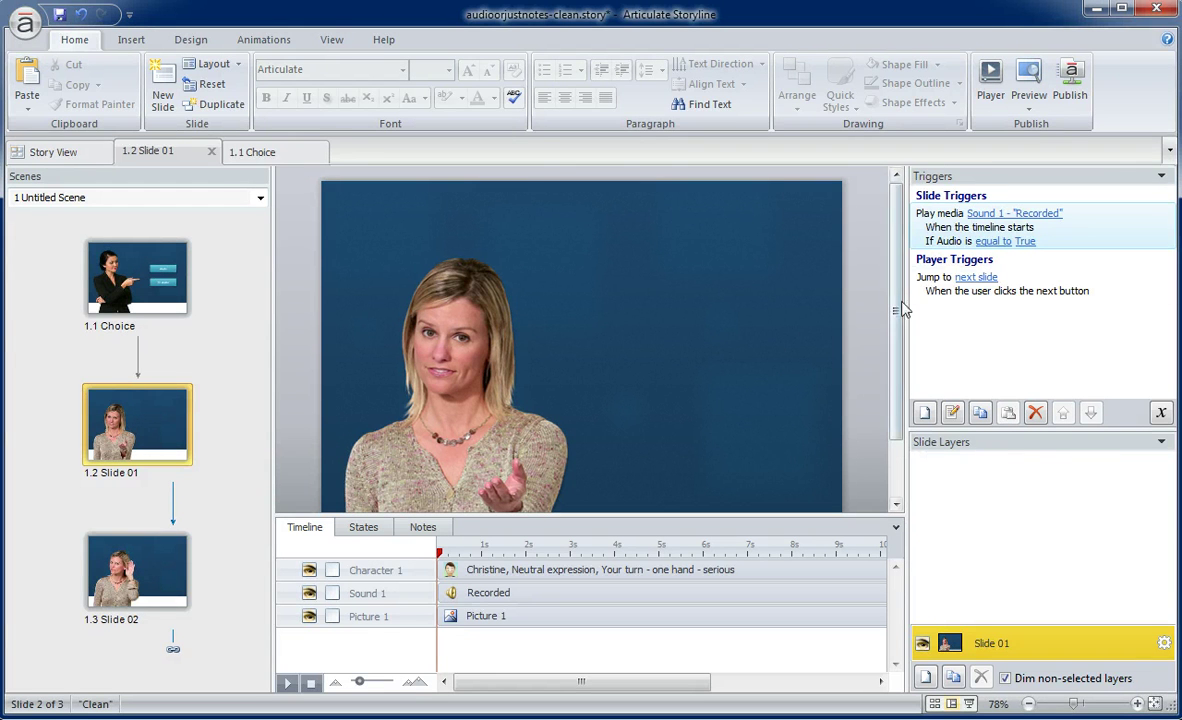
Add a trigger jumping to the next slide when the Sound 1 media completes.
click(927, 415)
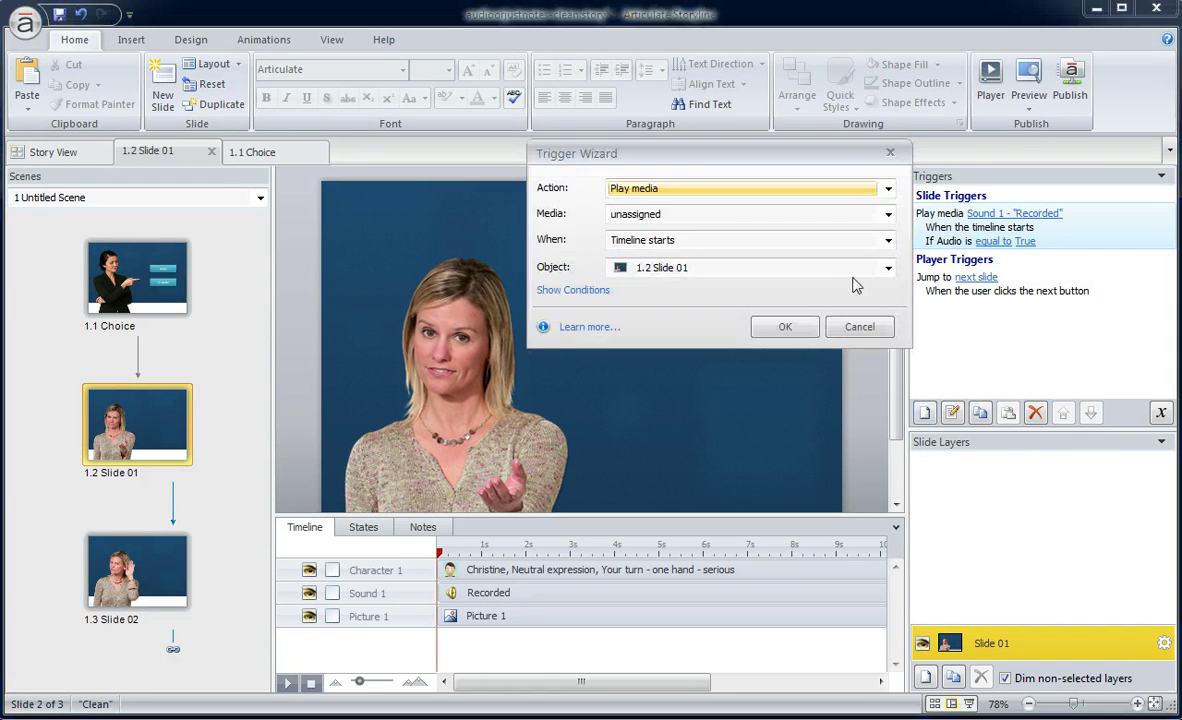
drag(702, 164, 657, 164)
click(613, 207)
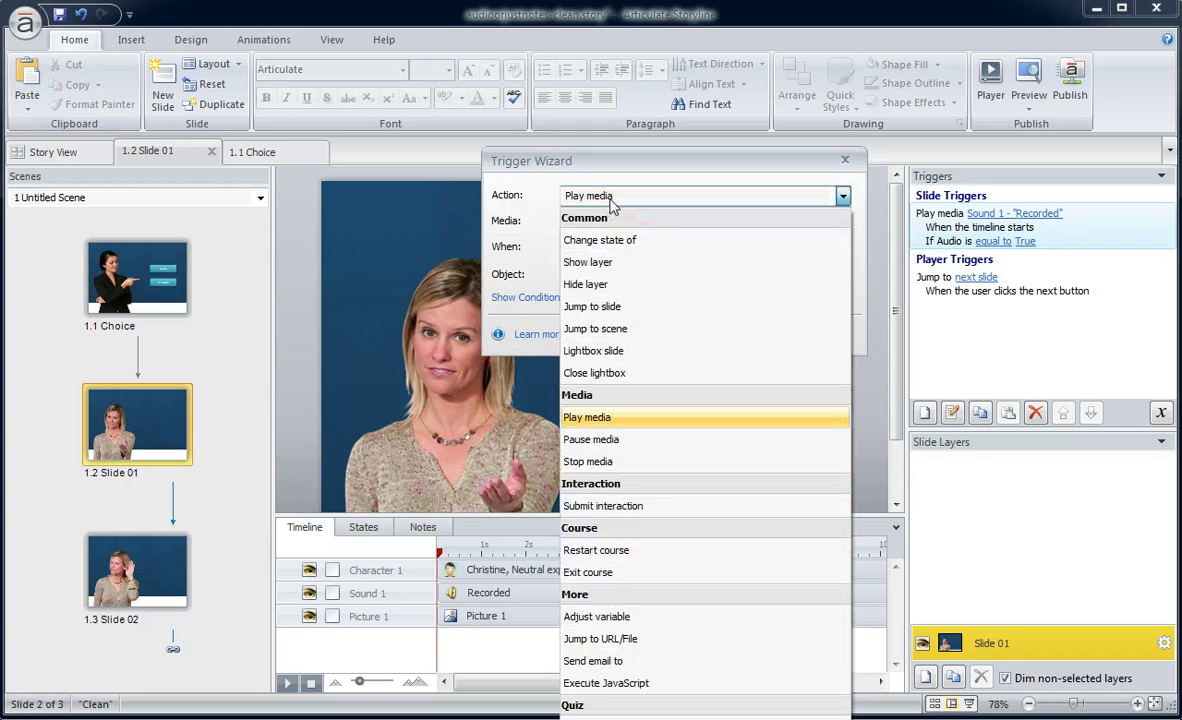
click(612, 309)
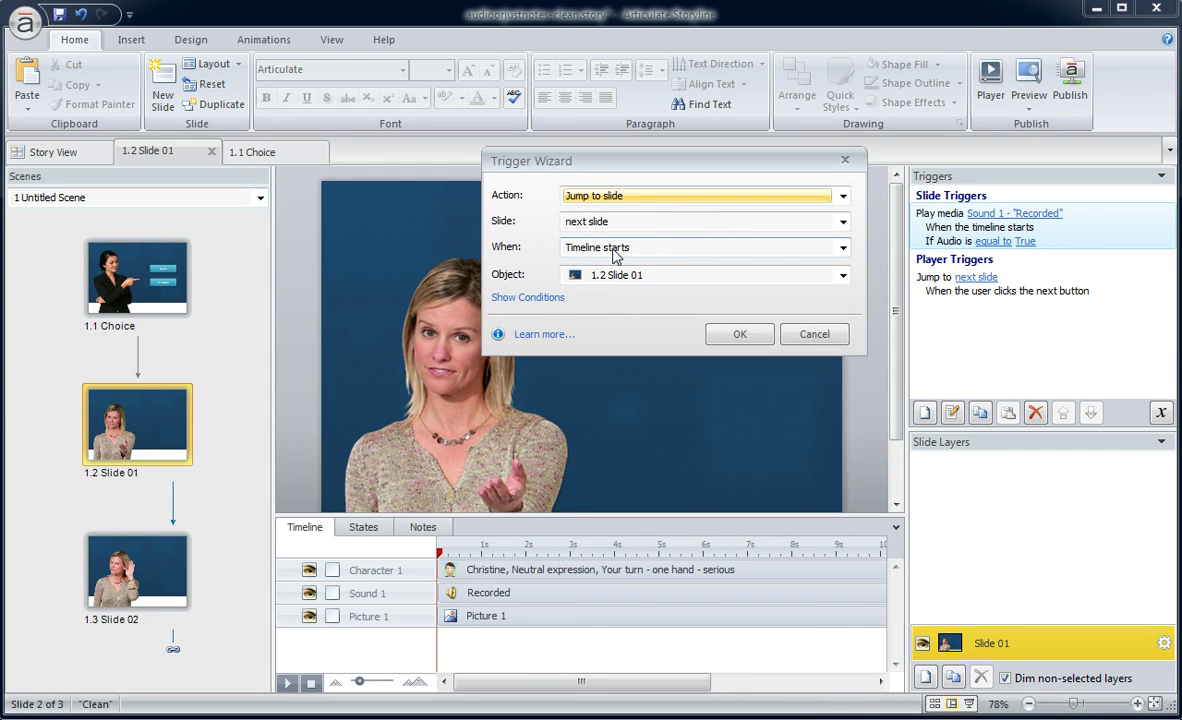
click(615, 255)
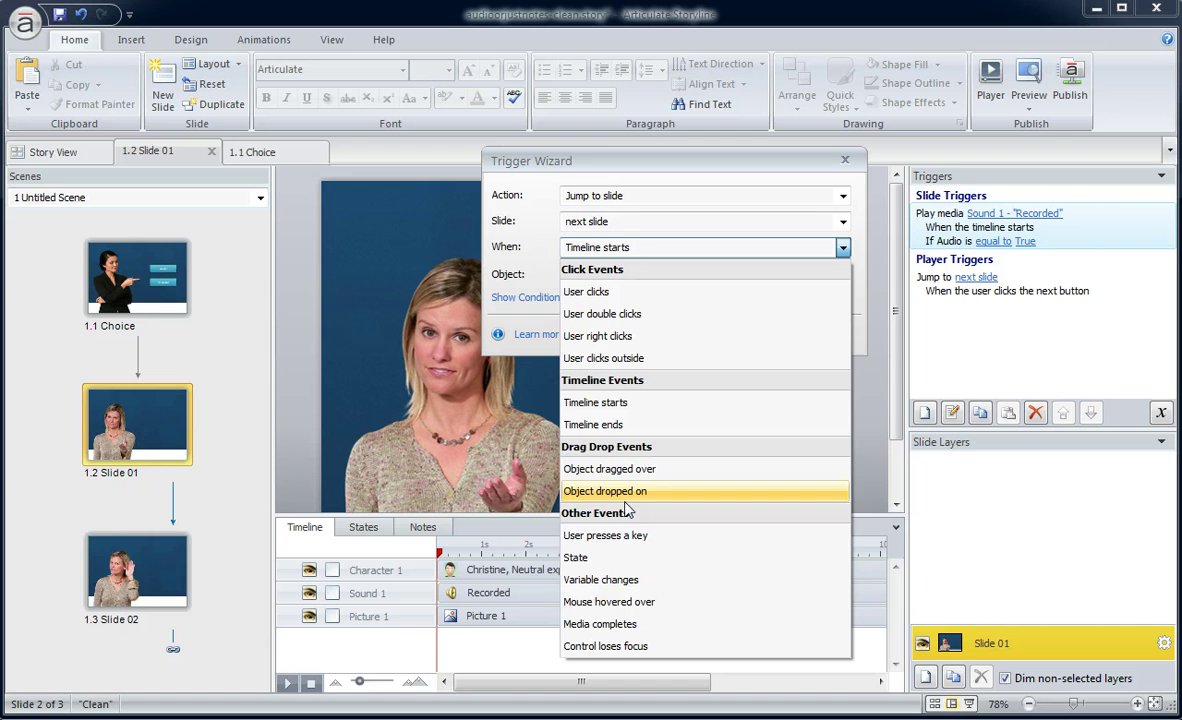
click(610, 624)
click(572, 282)
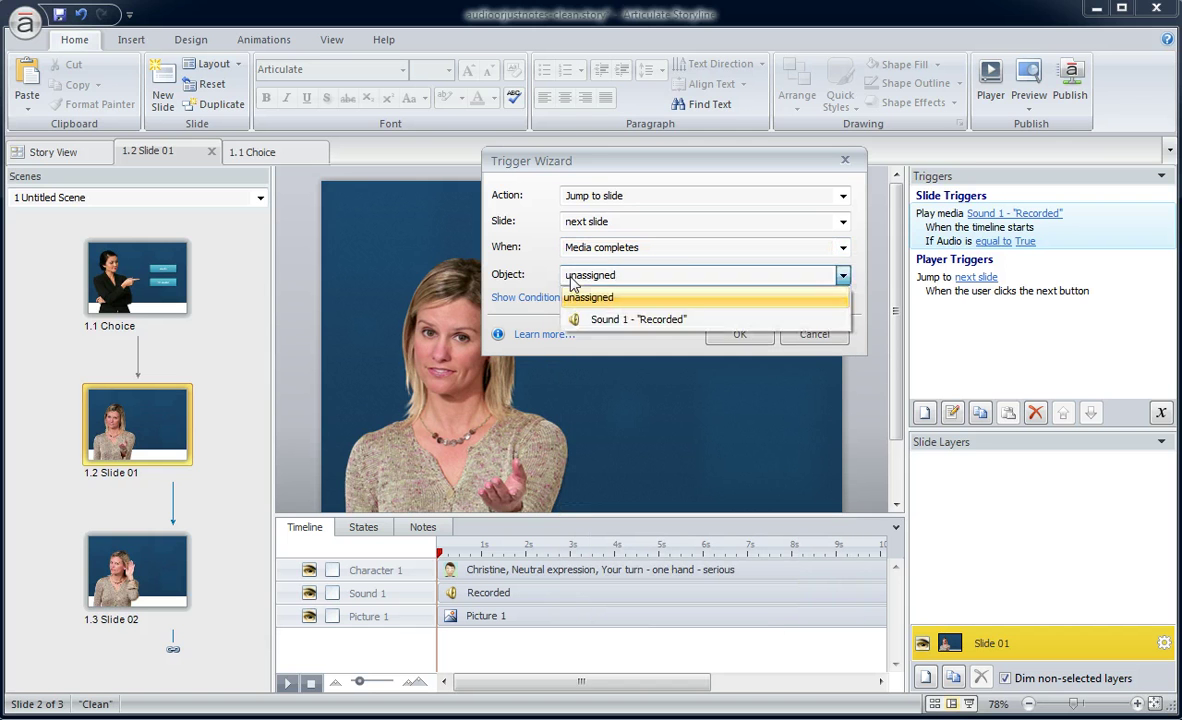
click(600, 319)
click(739, 334)
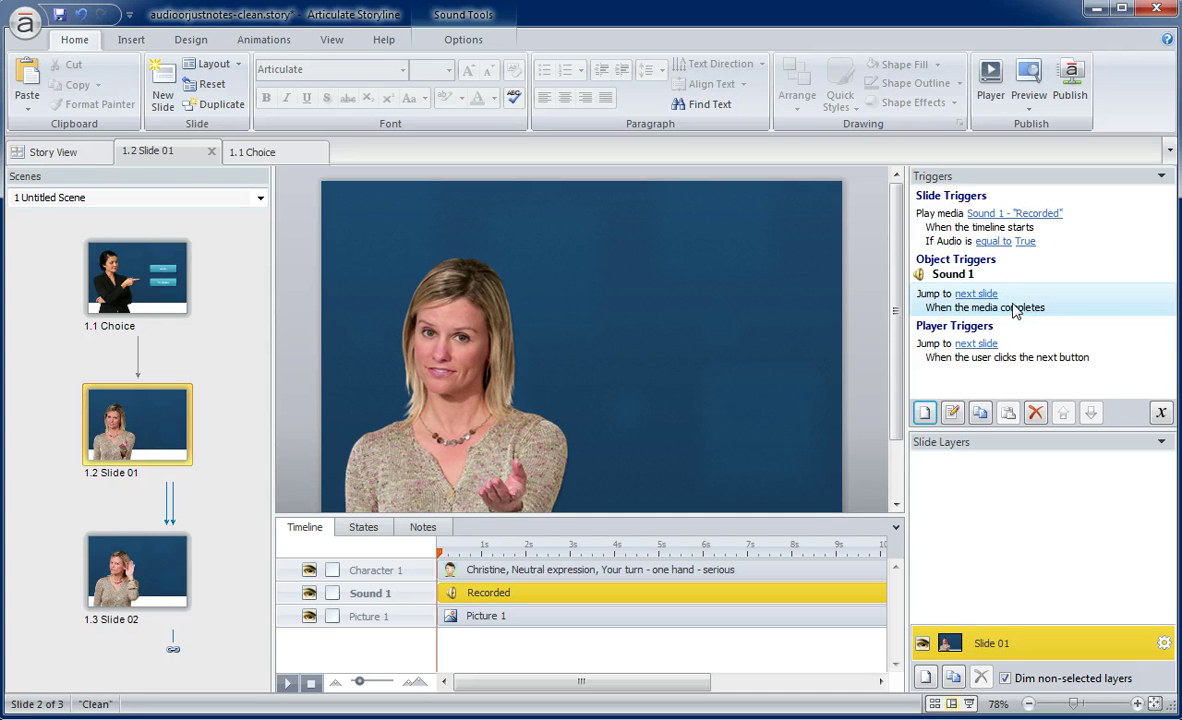
click(940, 227)
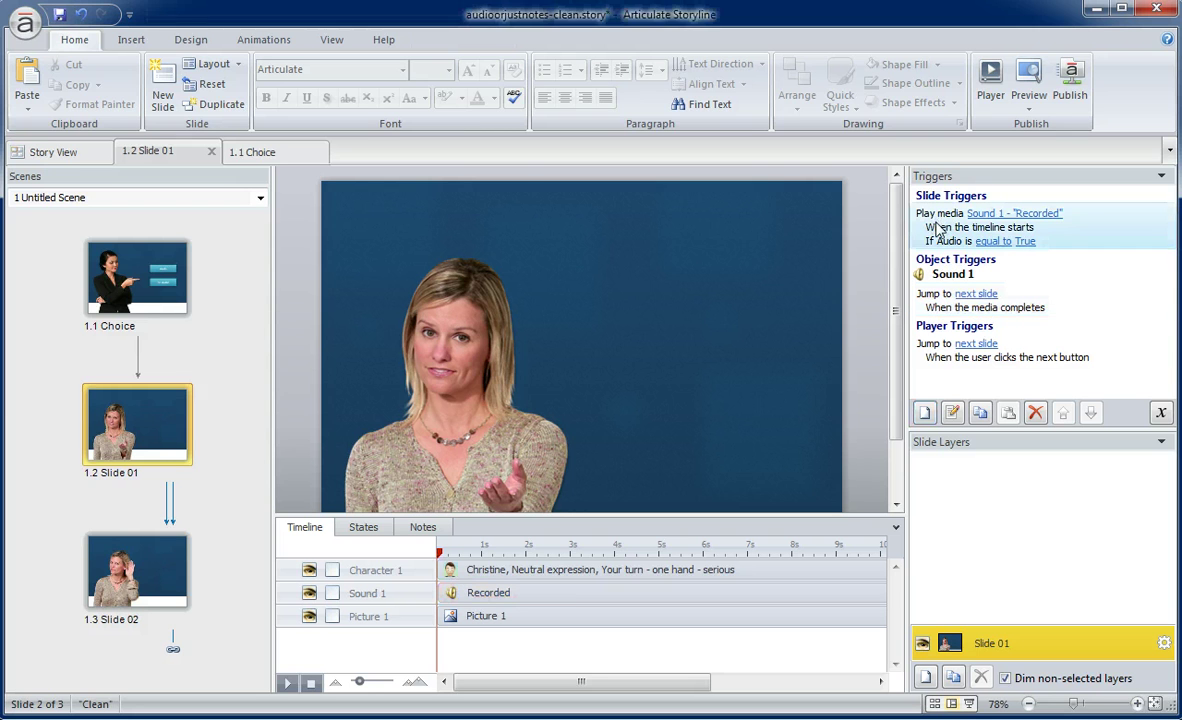
click(940, 307)
click(944, 227)
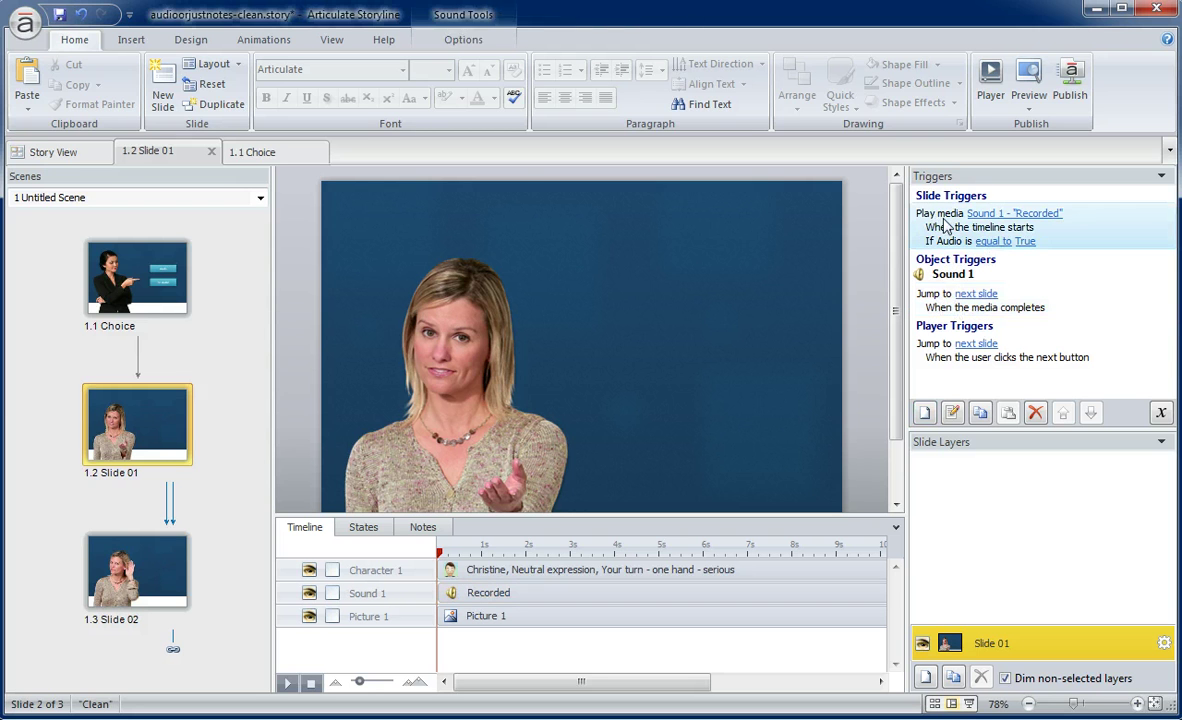
click(1020, 352)
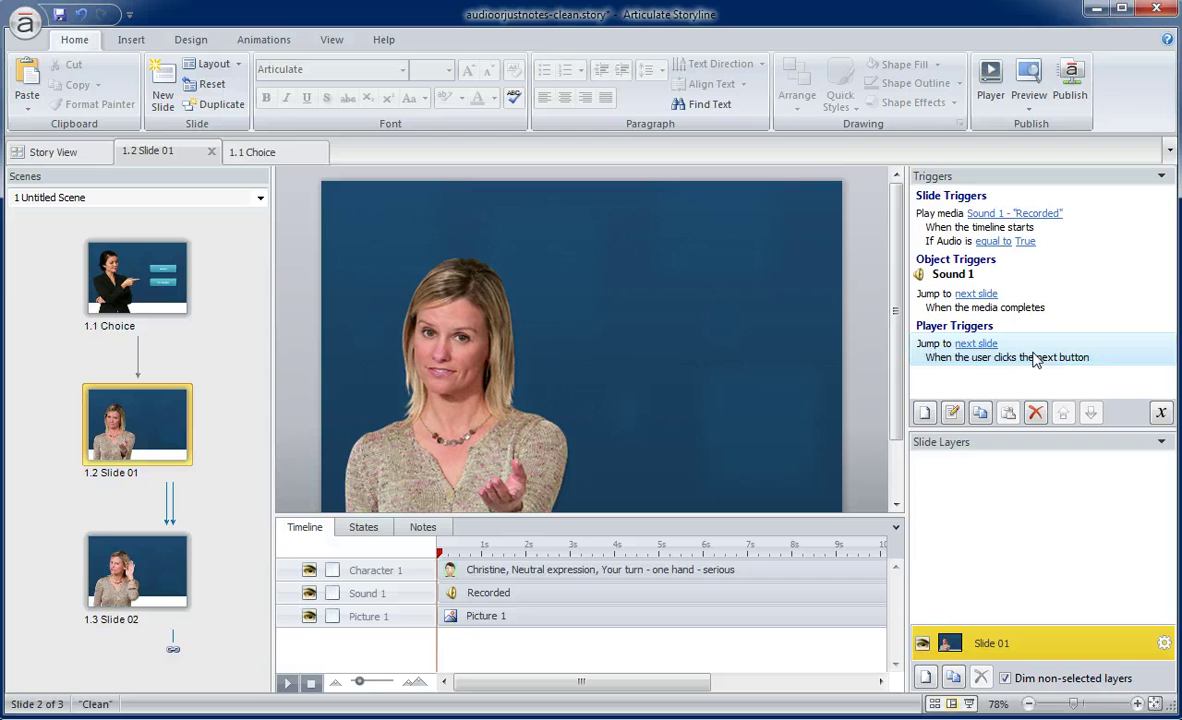
drag(1035, 360, 140, 284)
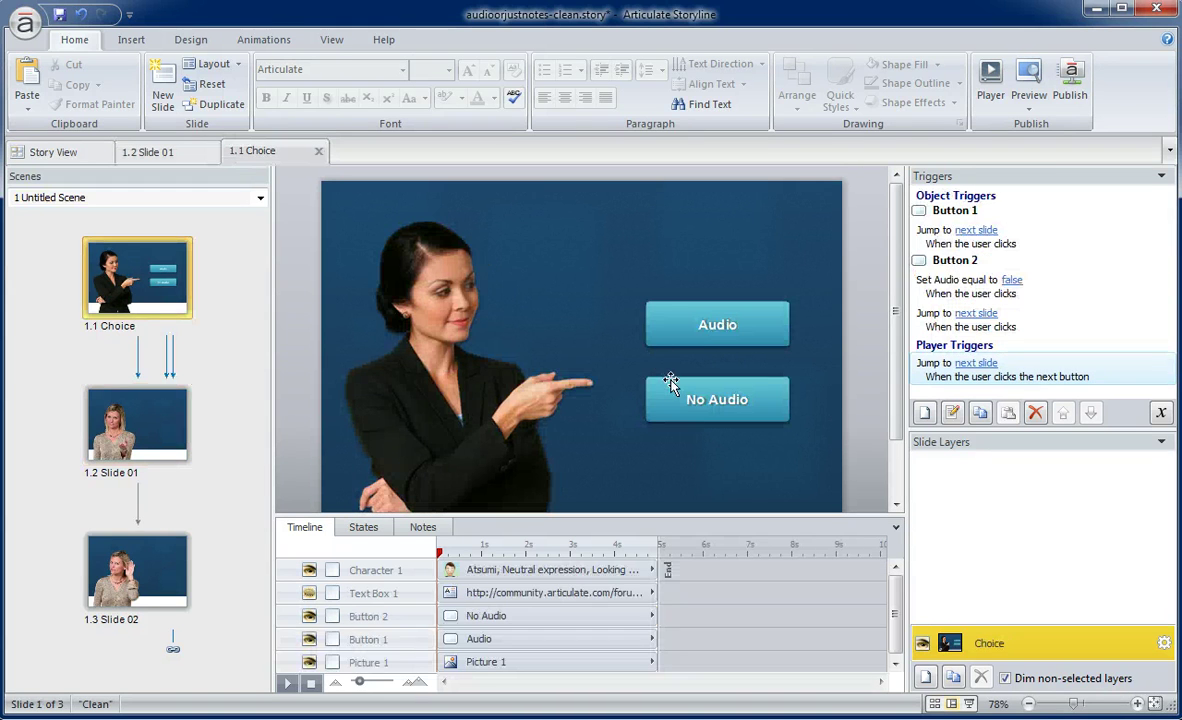
click(671, 383)
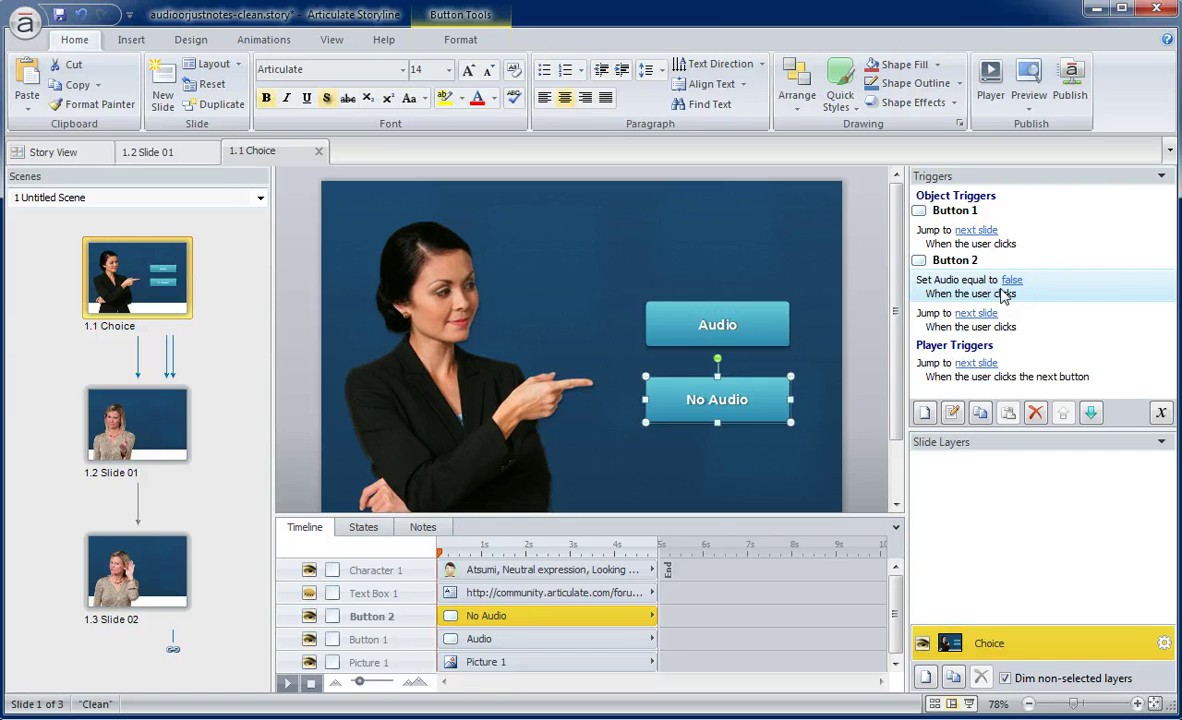
click(164, 414)
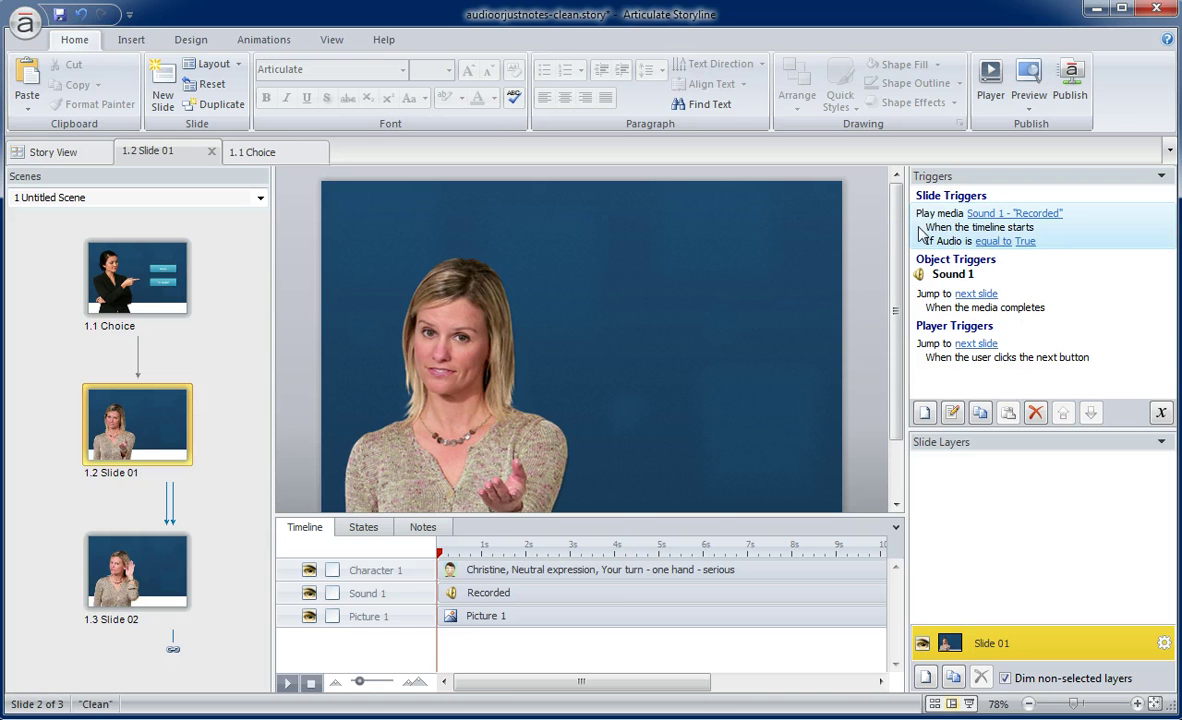
click(165, 562)
click(160, 455)
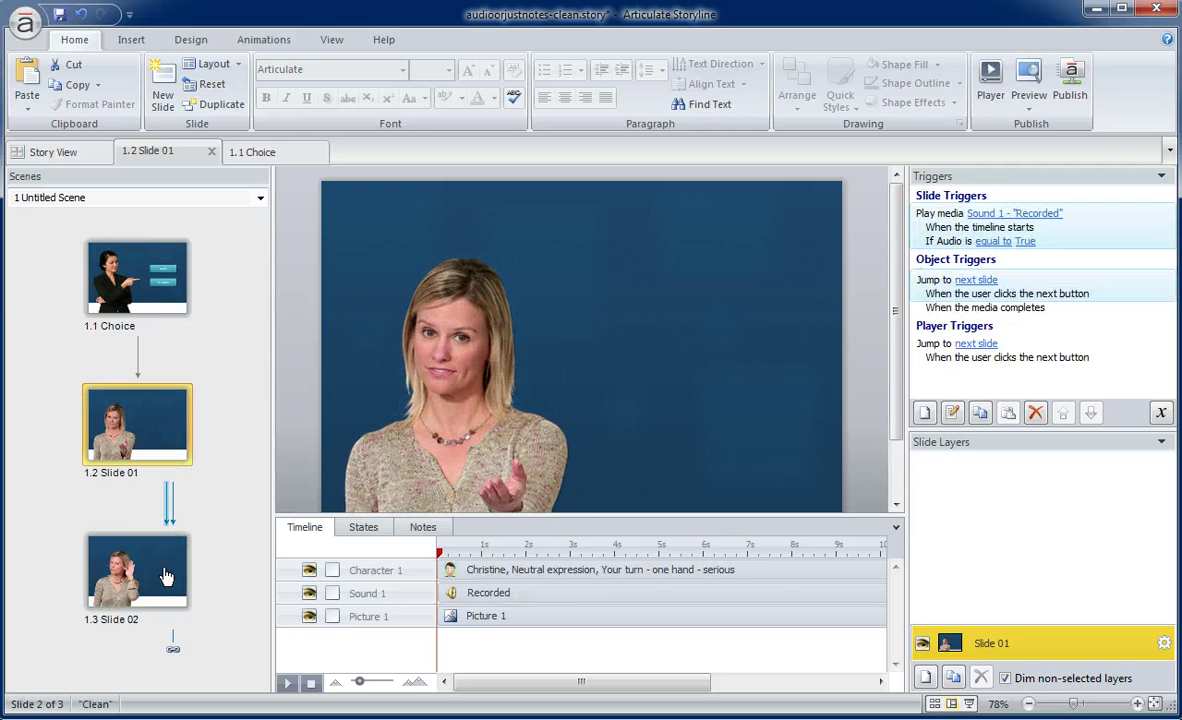
click(164, 572)
click(150, 422)
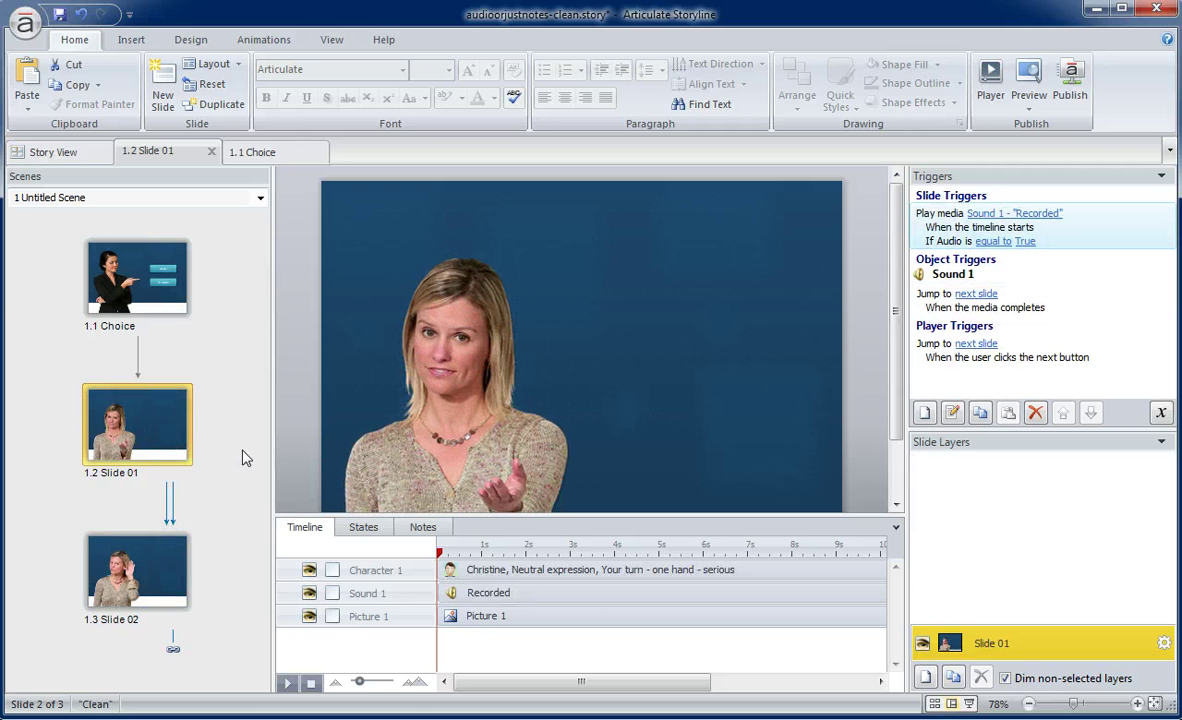